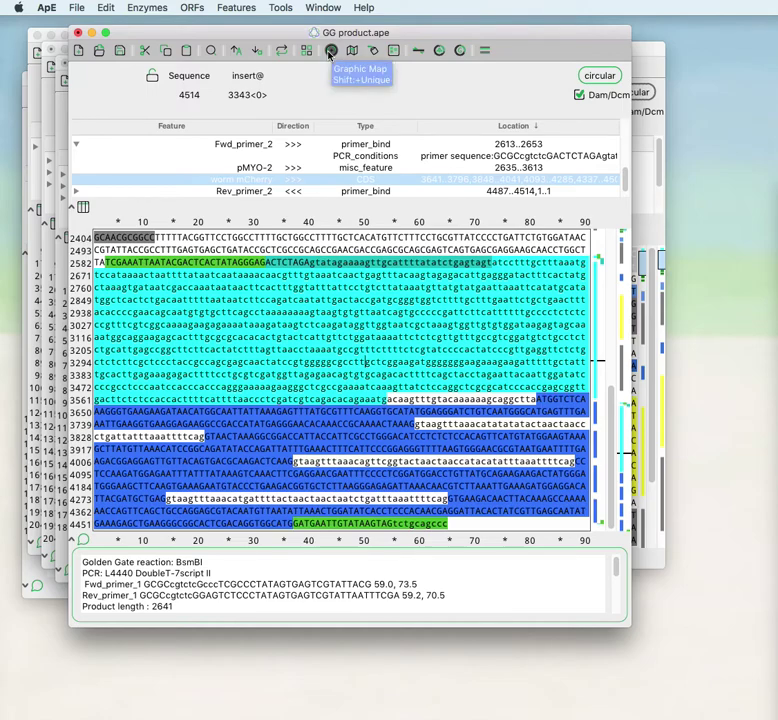
Display the circular graphic map of GG product.ape and close it again
left_click(151, 8)
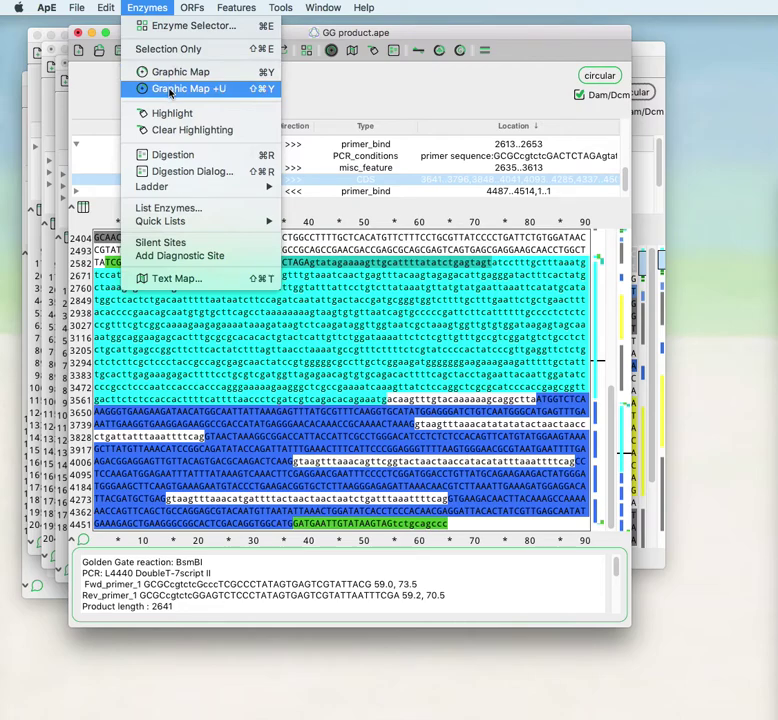
left_click(331, 51)
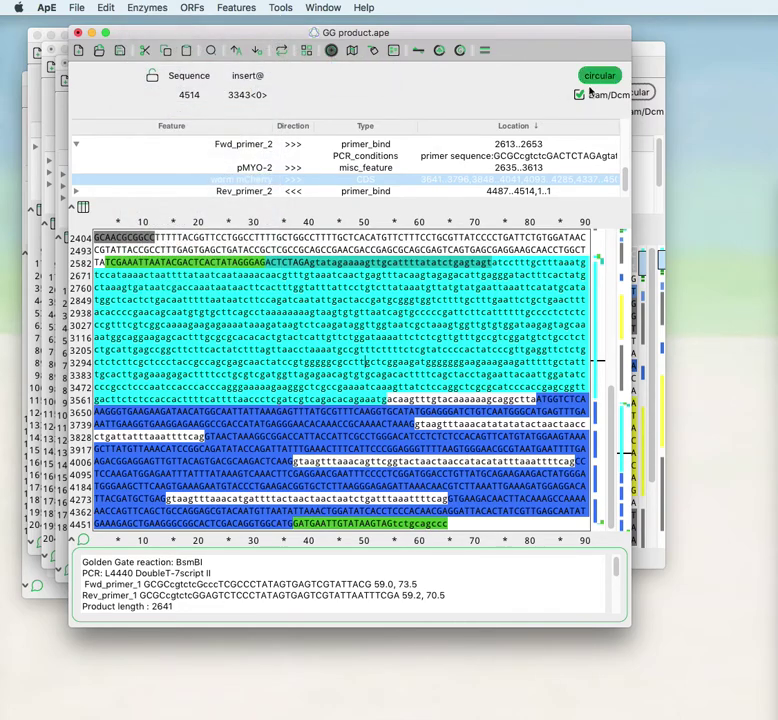
left_click(326, 52)
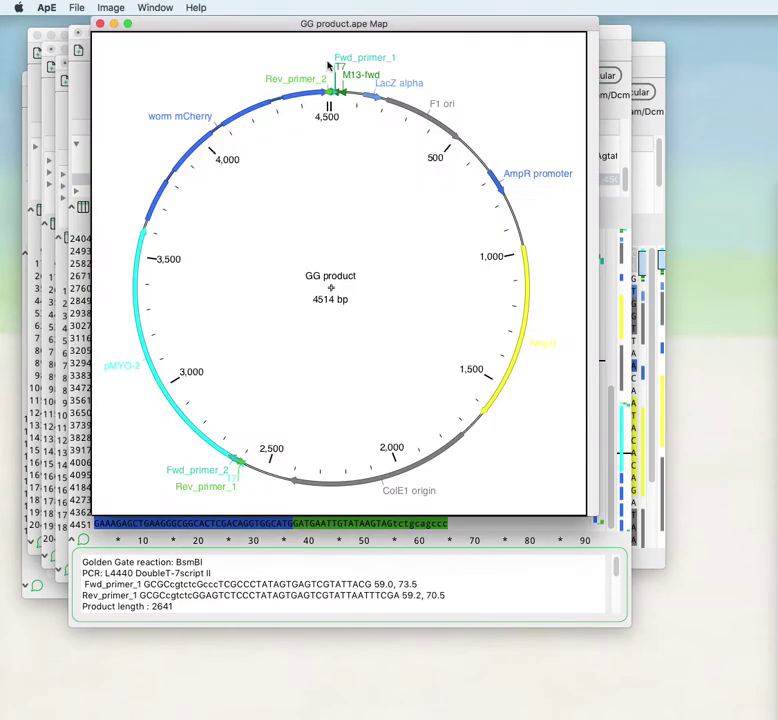
left_click(103, 24)
Open bases 2427 to 3512 as a new sequence and display its linear graphic map in an enlarged window
left_click_drag(220, 231, 320, 389)
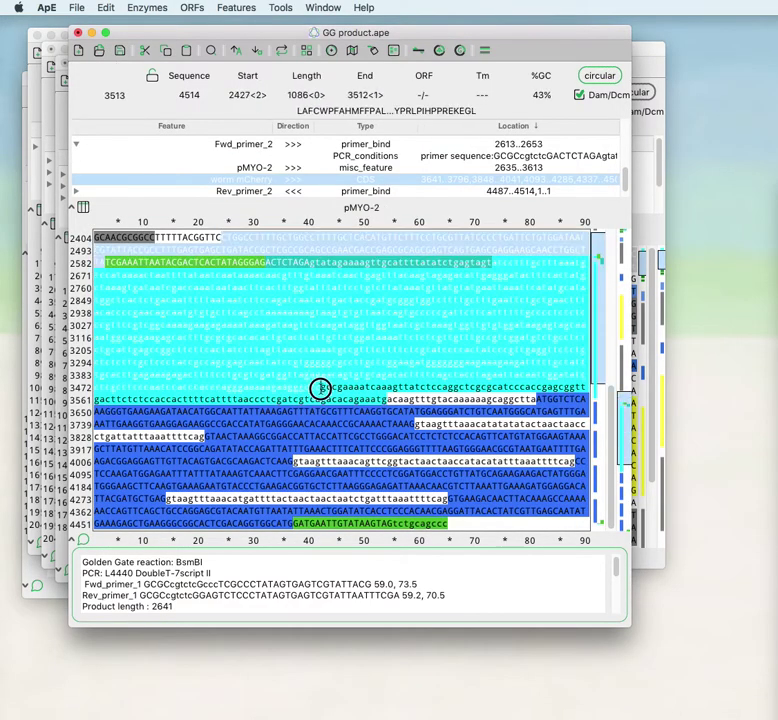
key("super+shift+n")
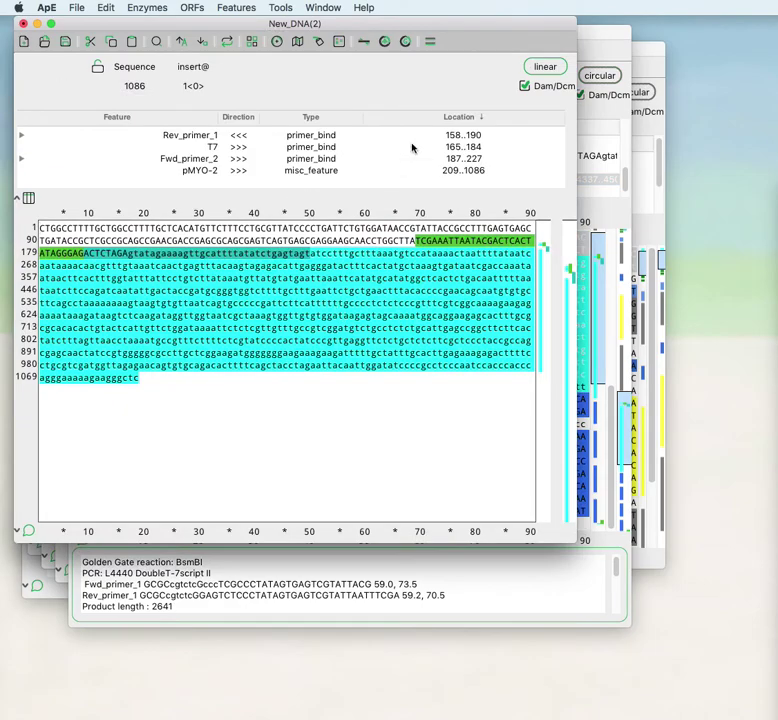
left_click(277, 40)
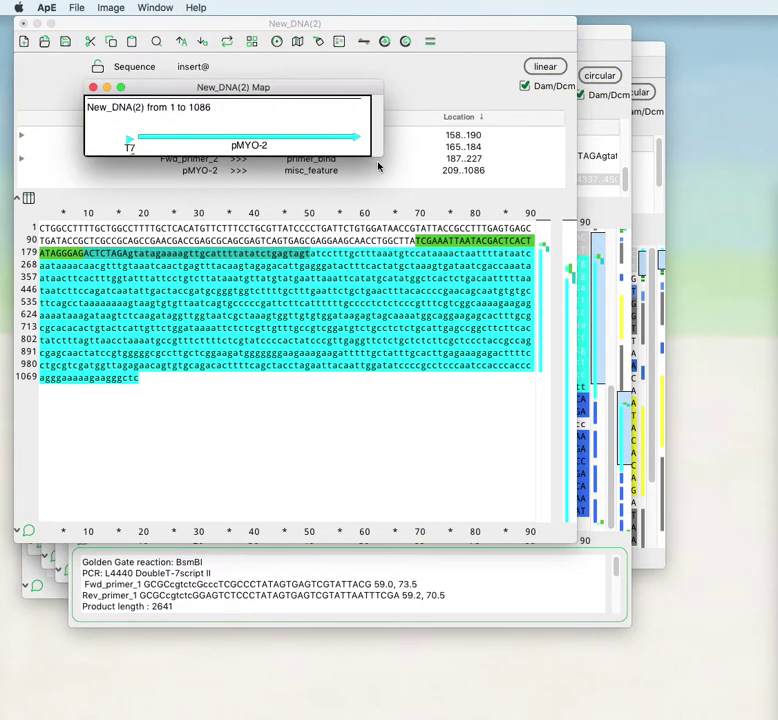
left_click_drag(370, 157, 634, 381)
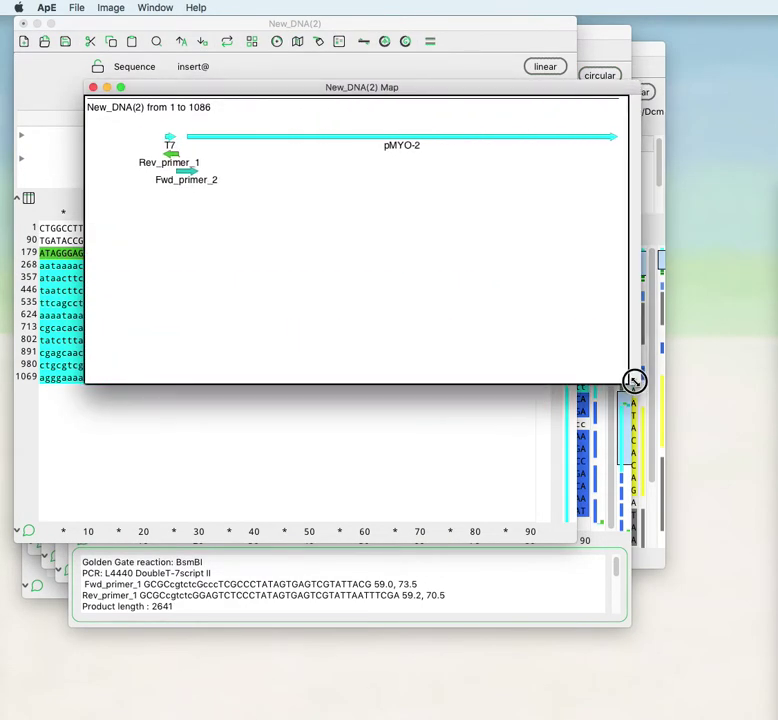
Close the linear map and discard the new sequence without saving it
left_click(93, 88)
left_click(24, 22)
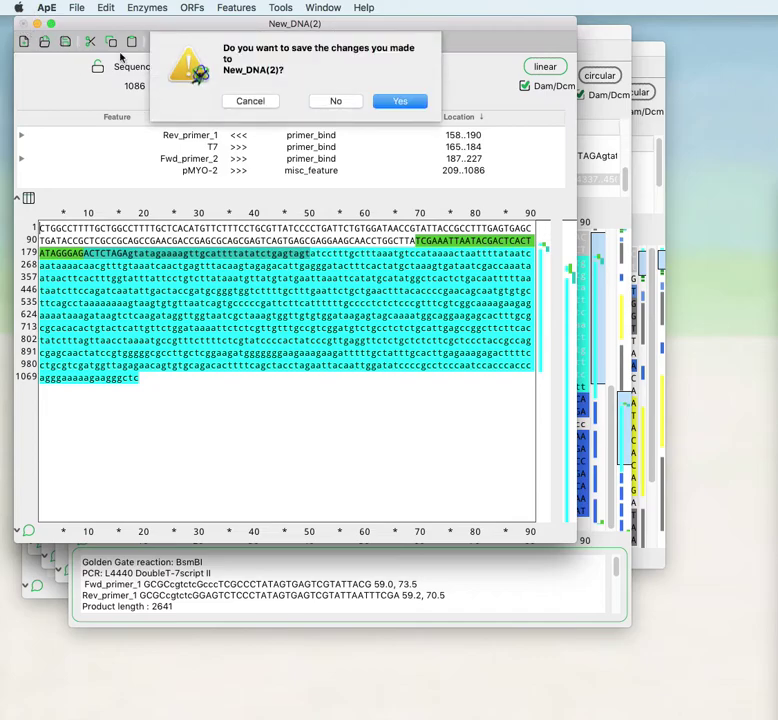
left_click(337, 101)
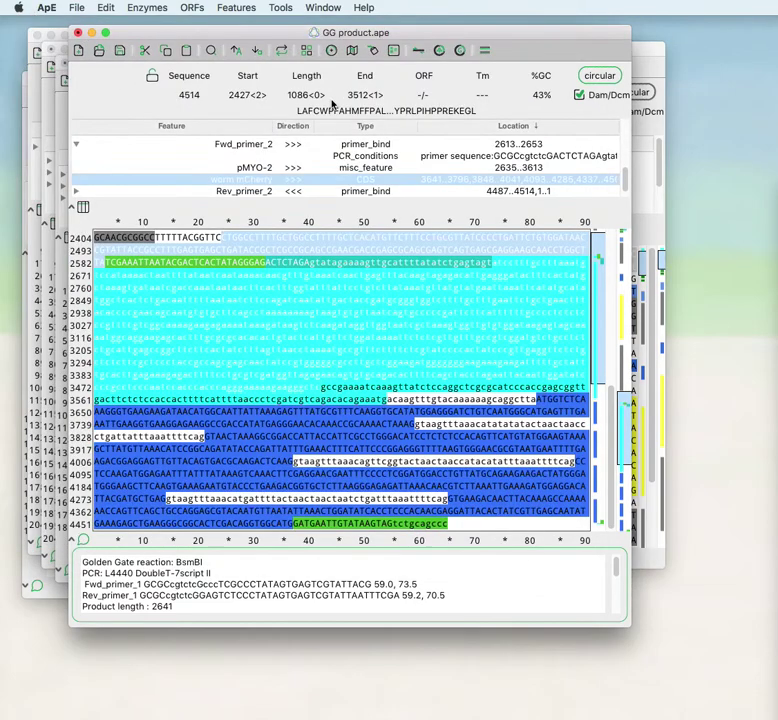
Select all enzymes that cut GG product.ape exactly three times in the Enzyme Selector, and close the selector
left_click(331, 50)
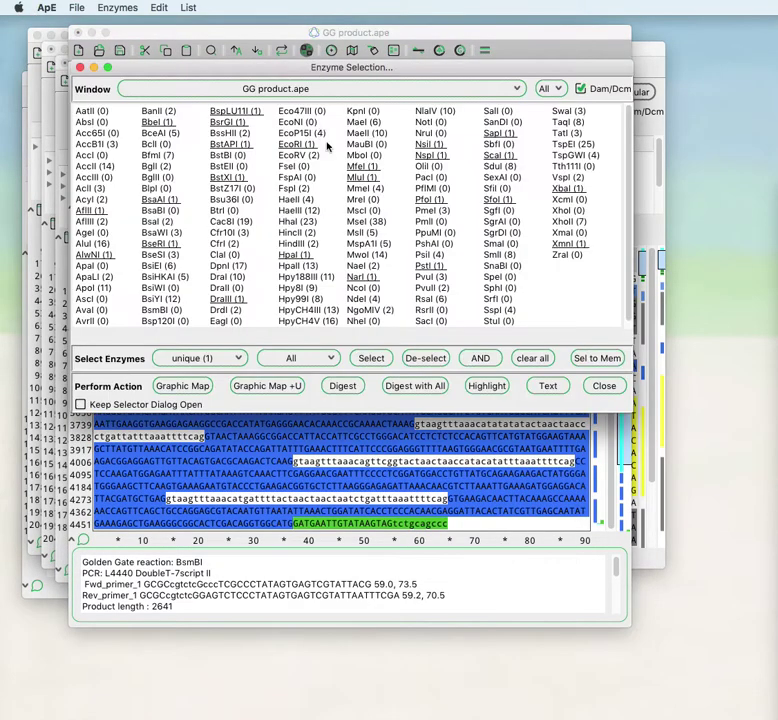
left_click(236, 357)
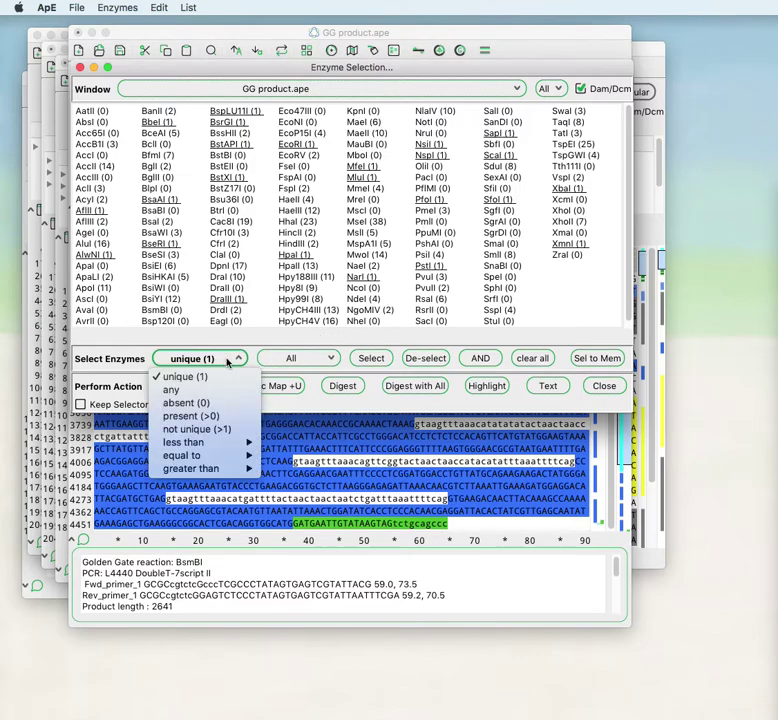
mouse_move(231, 447)
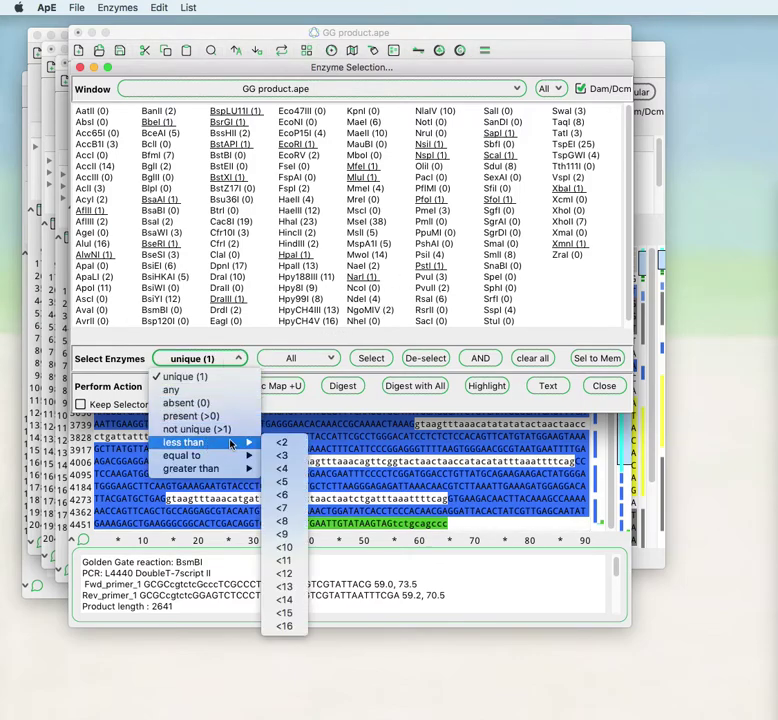
left_click(281, 468)
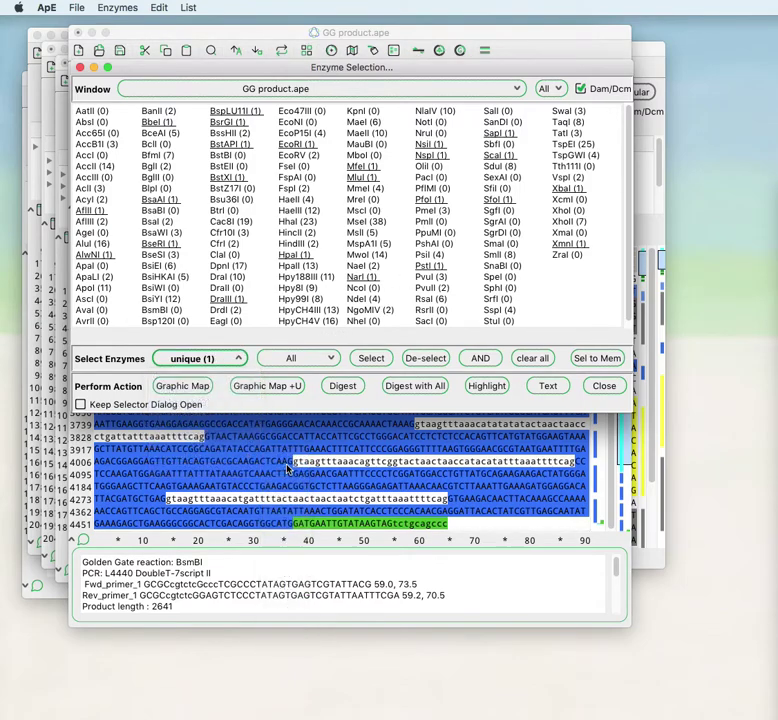
left_click(378, 357)
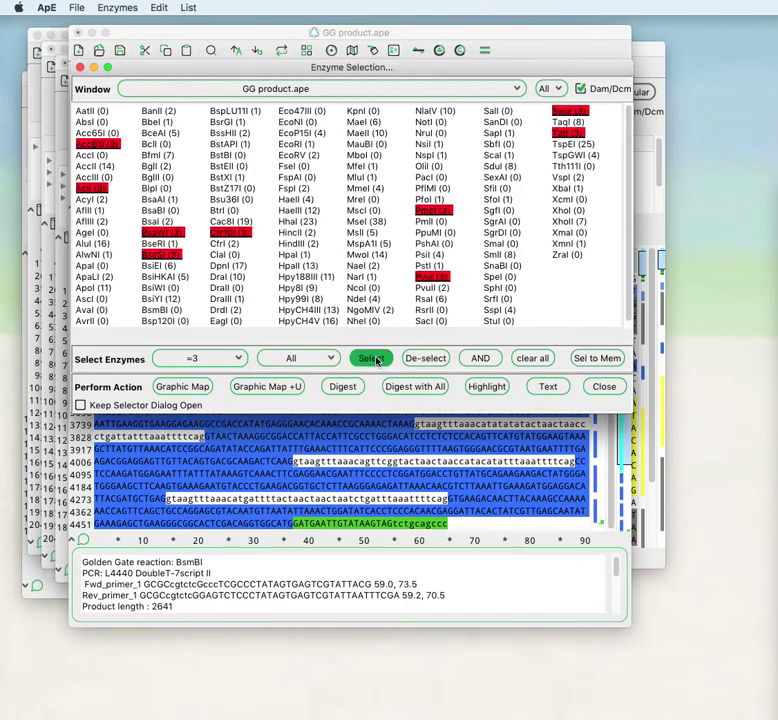
left_click(605, 387)
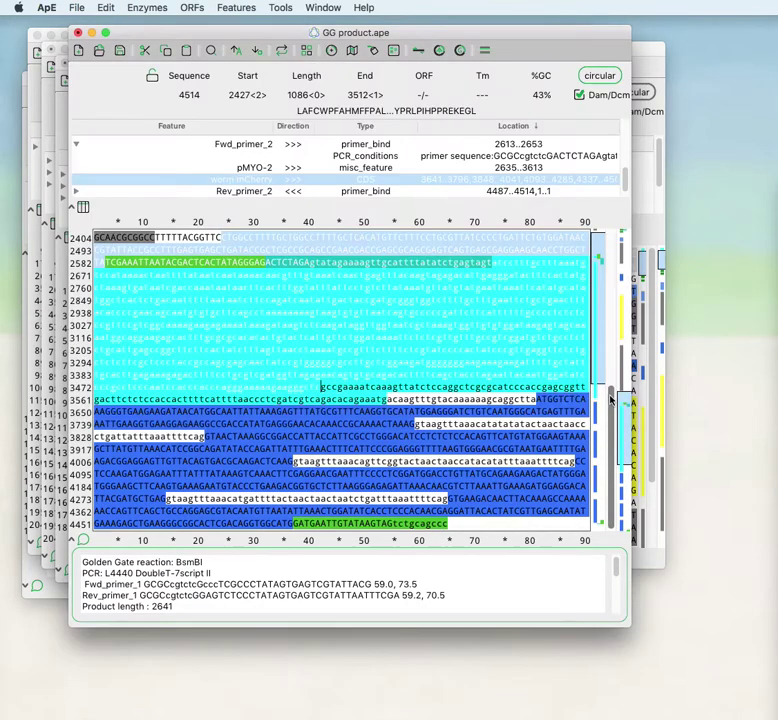
Display the graphic map with the selected enzymes and place the insertion point at the PmeI site at 3801, uncovering the sequence header
left_click(350, 50)
mouse_move(293, 153)
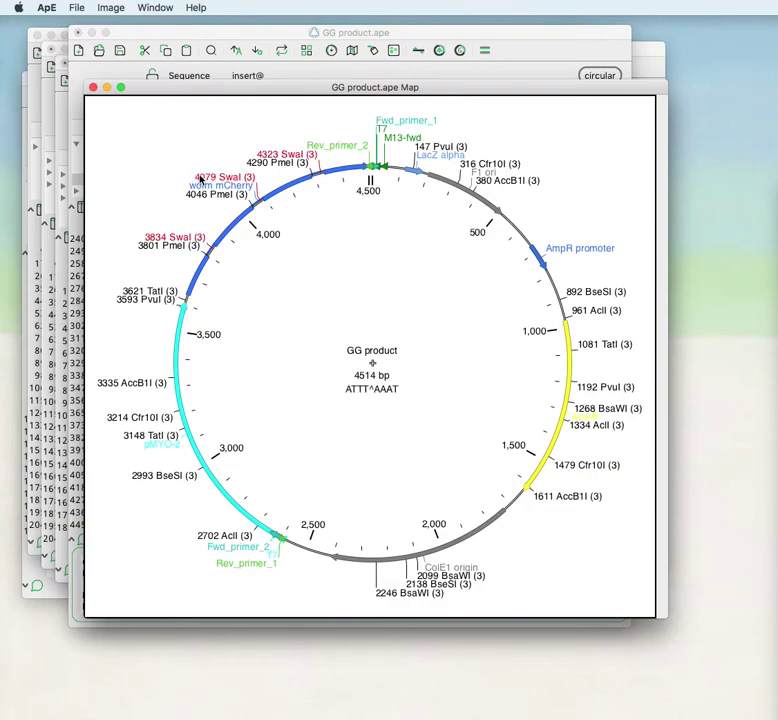
left_click(163, 252)
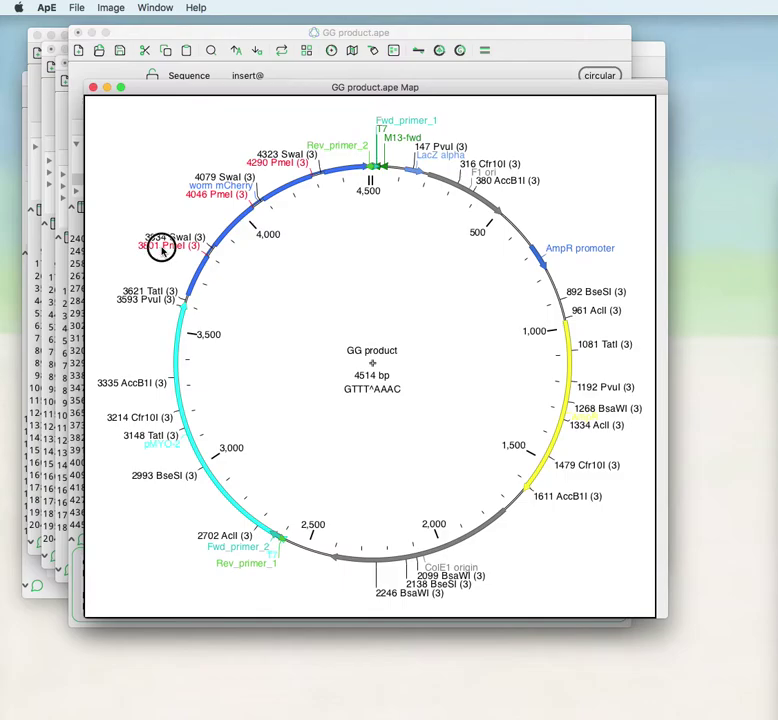
left_click_drag(167, 88, 200, 182)
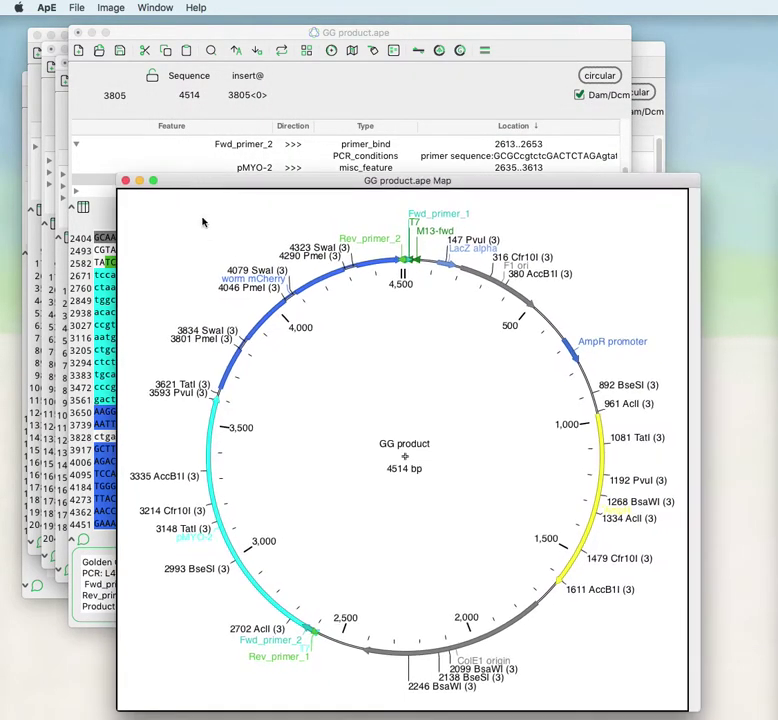
Select the sequence between the PmeI site at 3801 and the SwaI site at 4323 from the map, and close the map
left_click(228, 356)
left_click(646, 257)
left_click(323, 248, "shift")
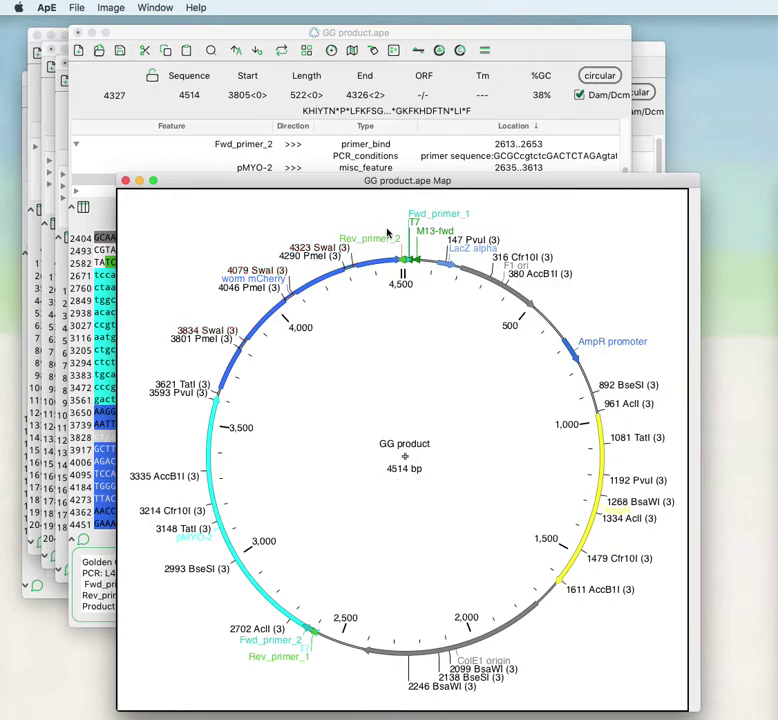
left_click_drag(327, 186, 317, 118)
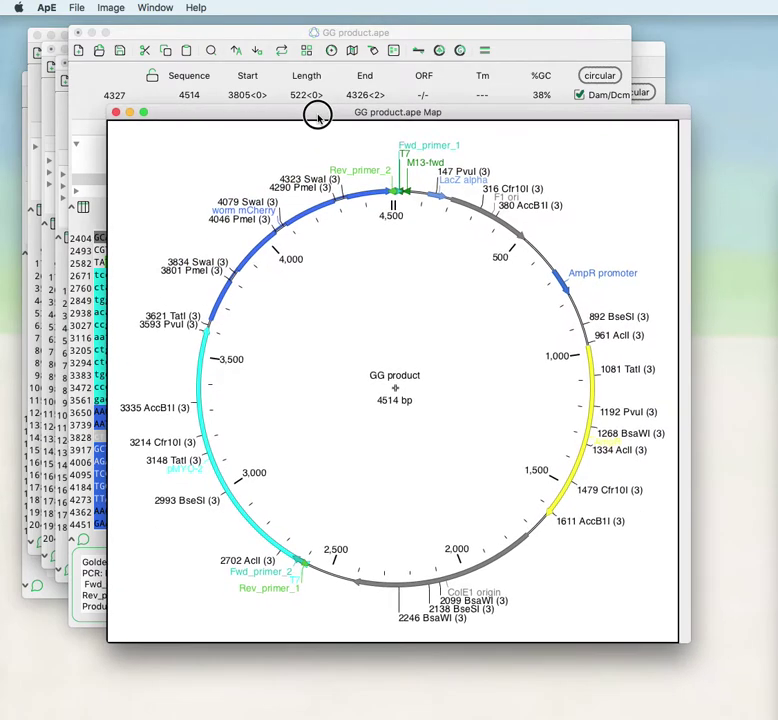
left_click(116, 112)
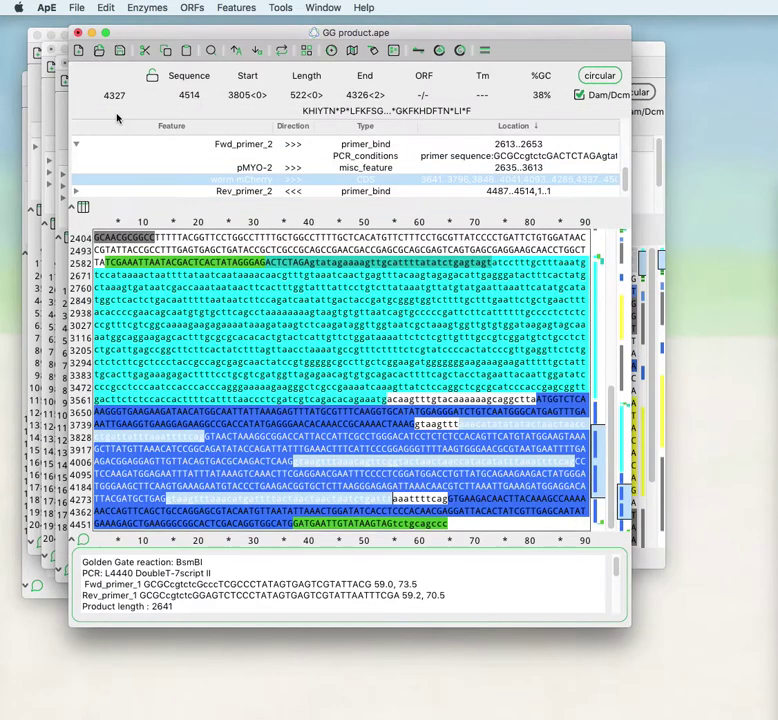
Clear all selected enzymes in the Enzyme Selector and close it
left_click(308, 50)
left_click(528, 357)
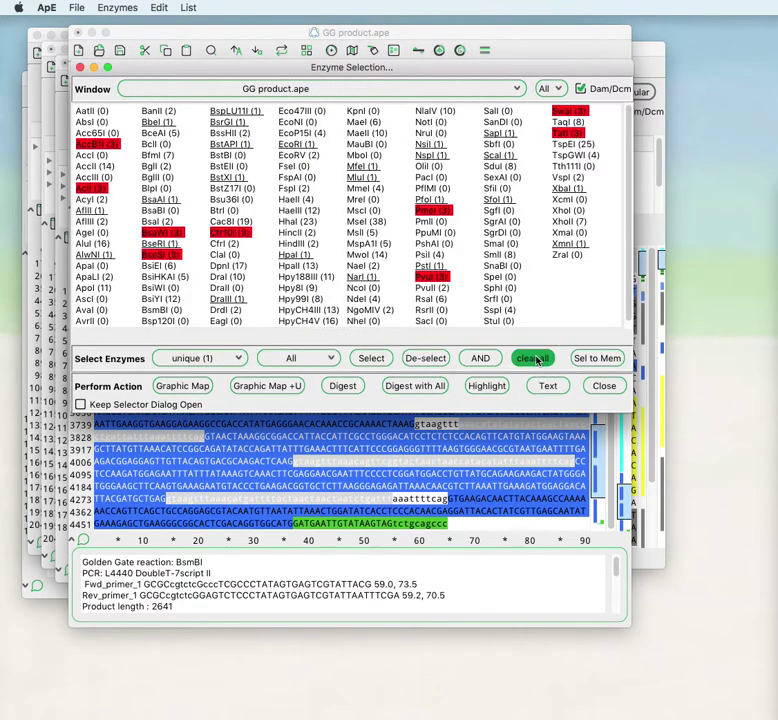
left_click(596, 385)
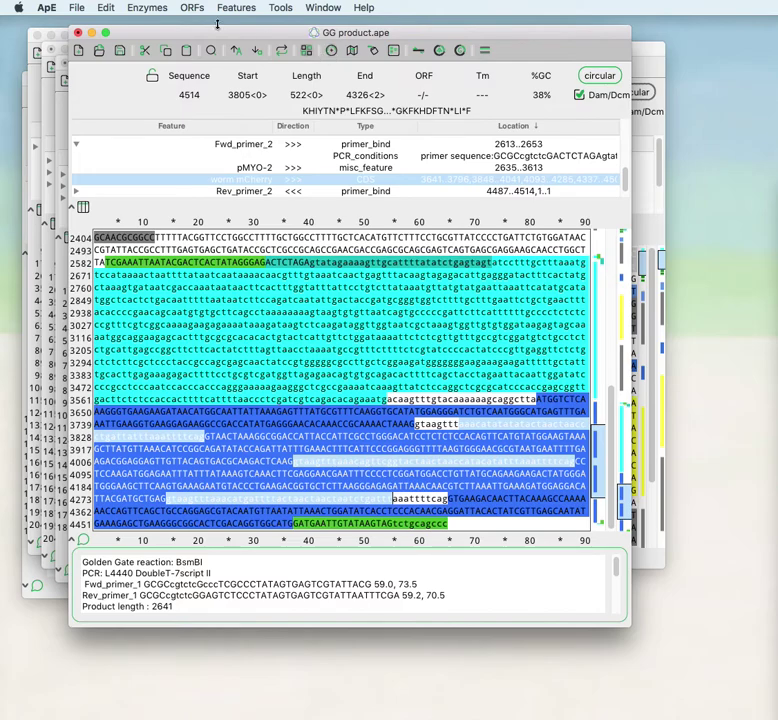
Display the graphic map with unique enzyme sites added, and go to the BsaAI and DraIII sites at 419
left_click(152, 7)
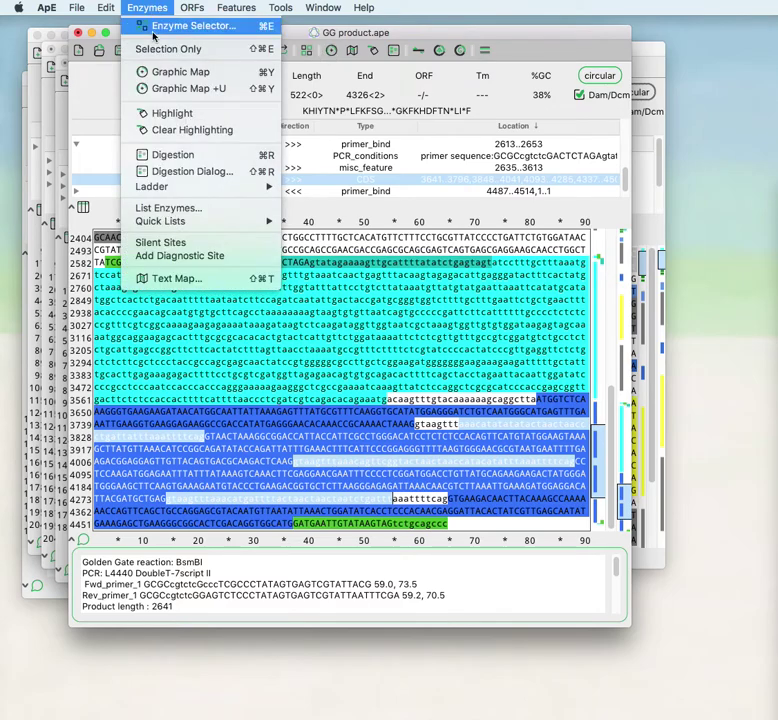
left_click(155, 88)
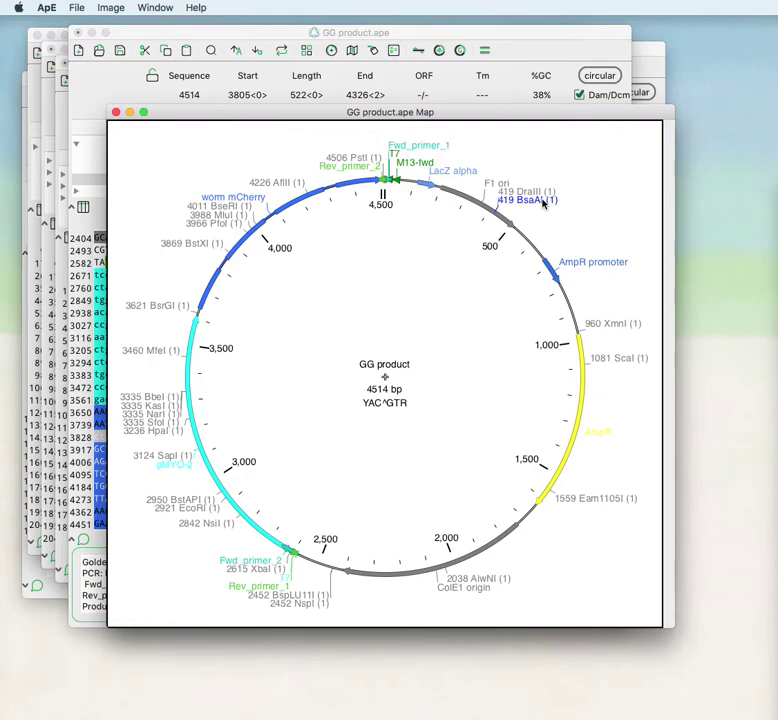
left_click(543, 202)
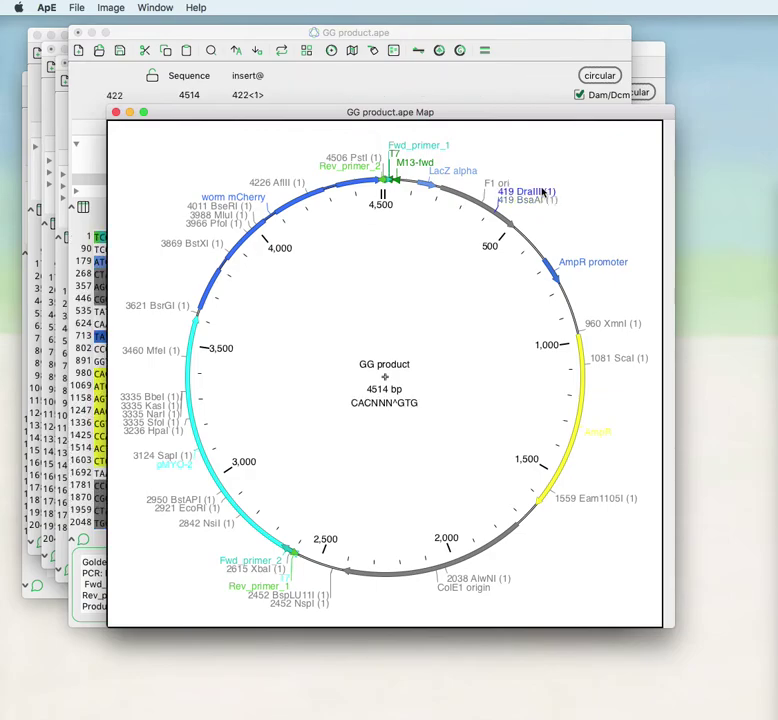
left_click(542, 190)
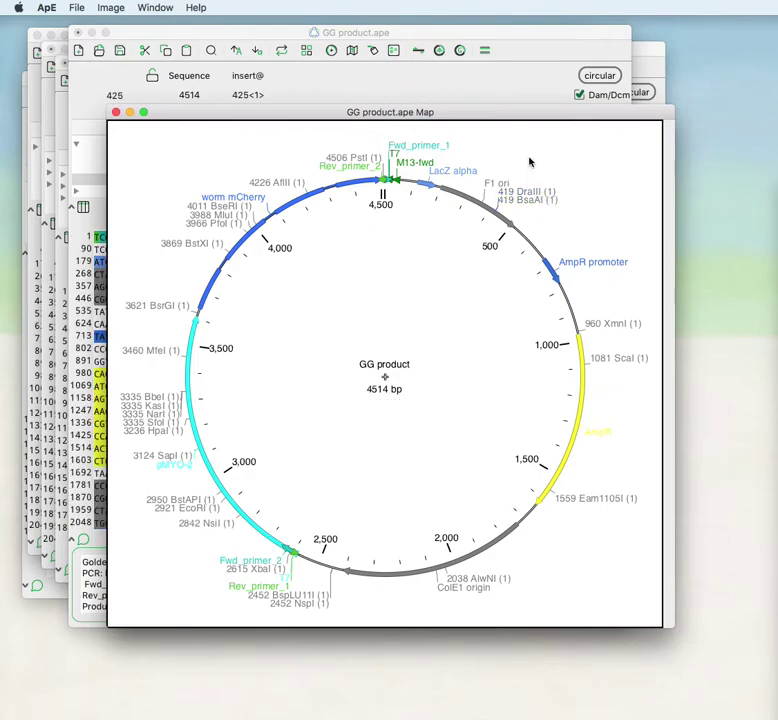
Rearrange the GG product.ape sequence and map windows near the screen's upper edge and shrink the map window
key("super+grave")
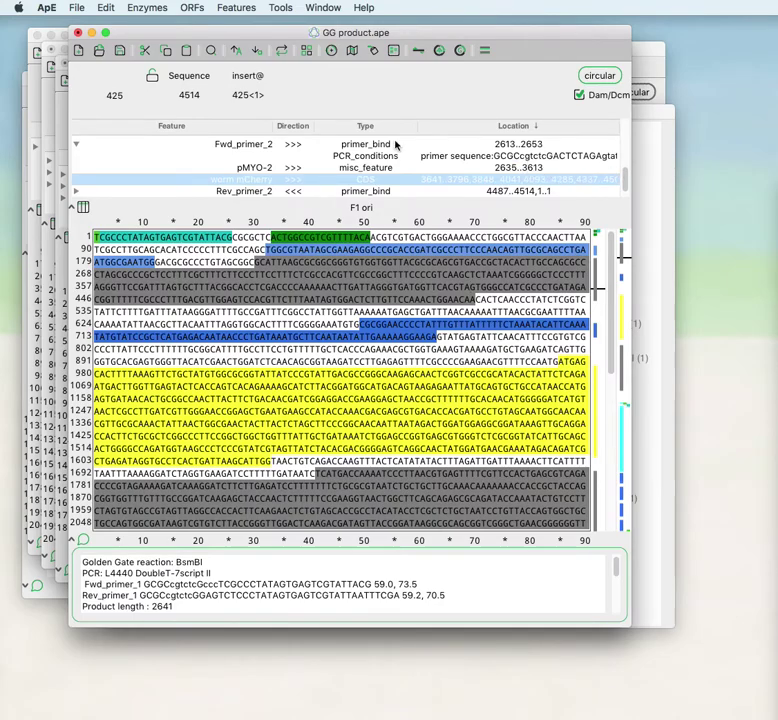
left_click_drag(269, 31, 211, 22)
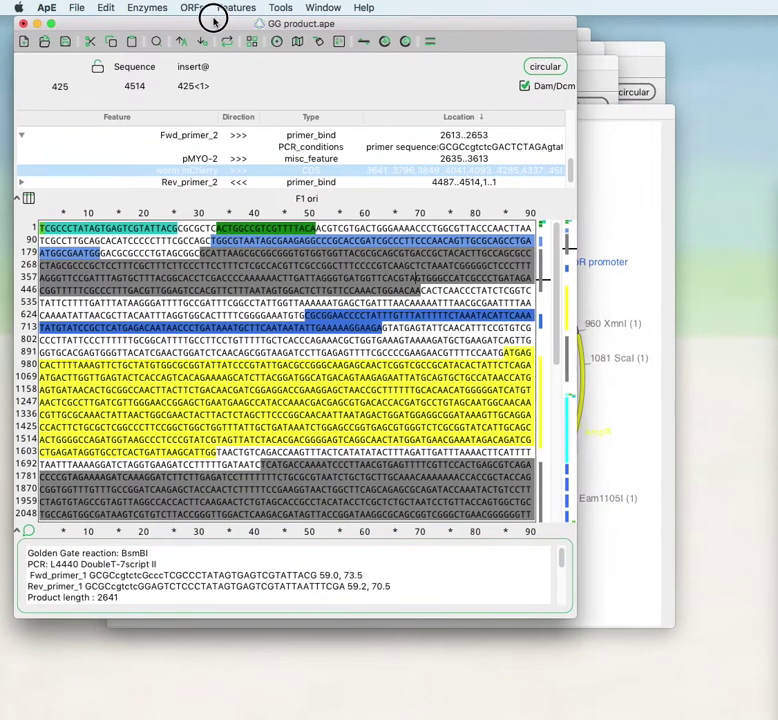
left_click(578, 153)
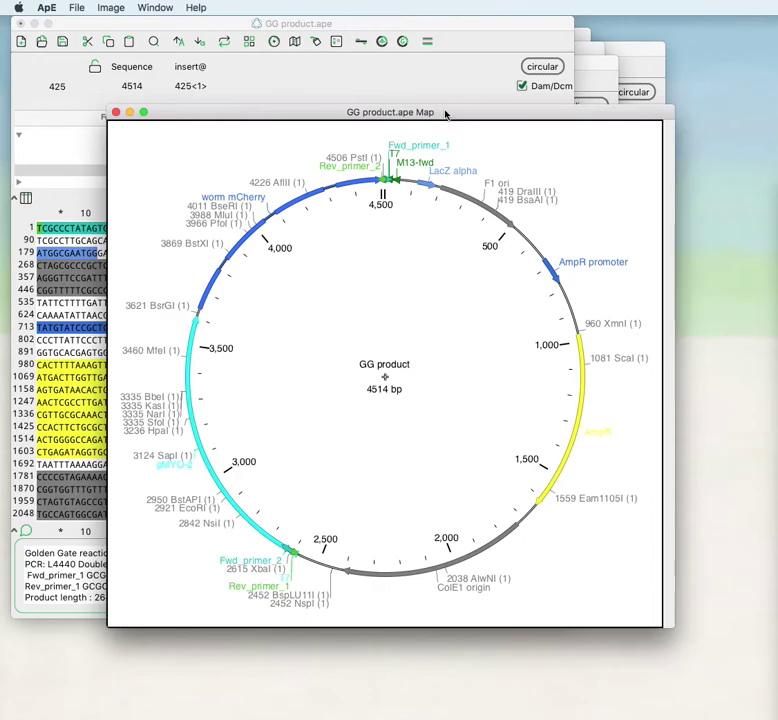
left_click_drag(442, 117, 386, 16)
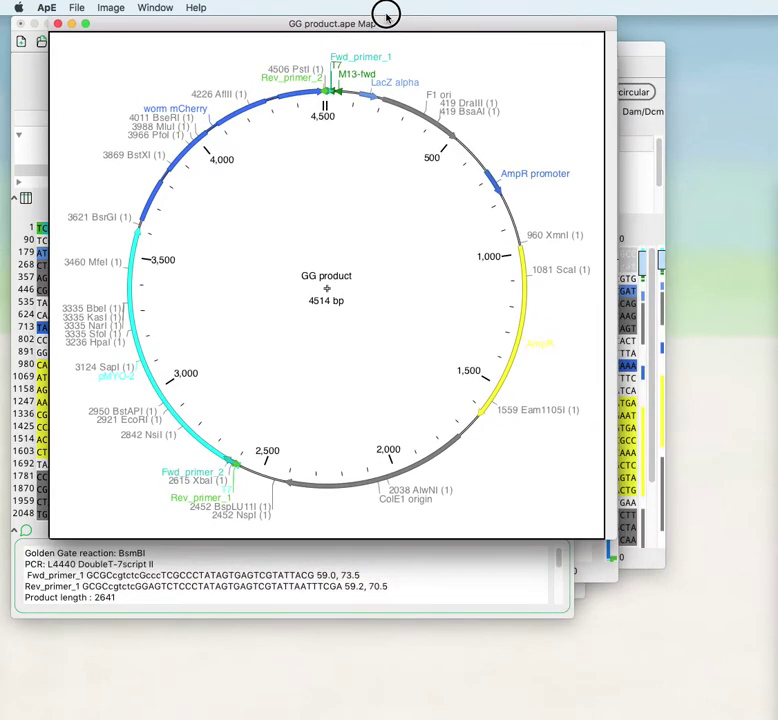
left_click_drag(605, 538, 510, 385)
Open the graphic map's configuration, select the Title text, and view its label font choices
right_click(370, 258)
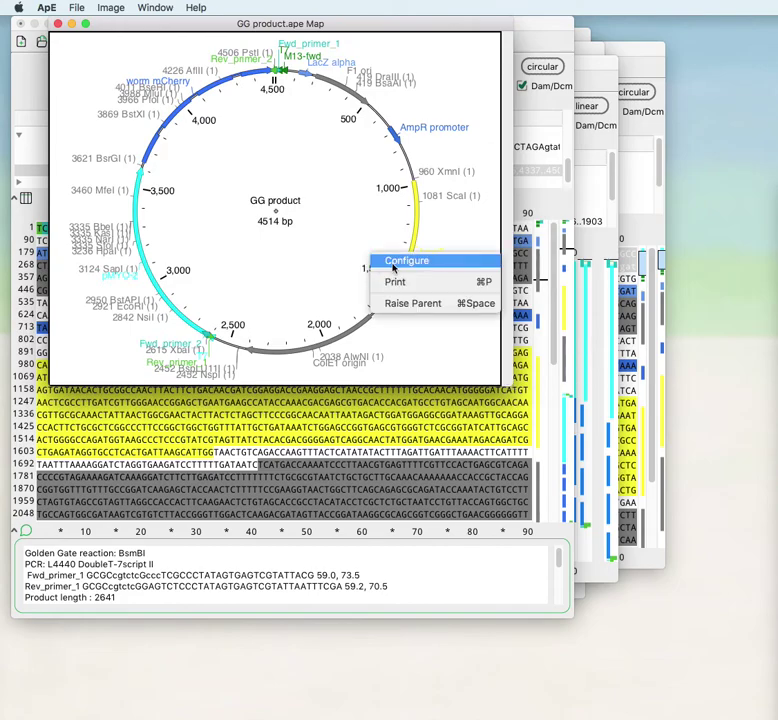
left_click(342, 222)
left_click(112, 7)
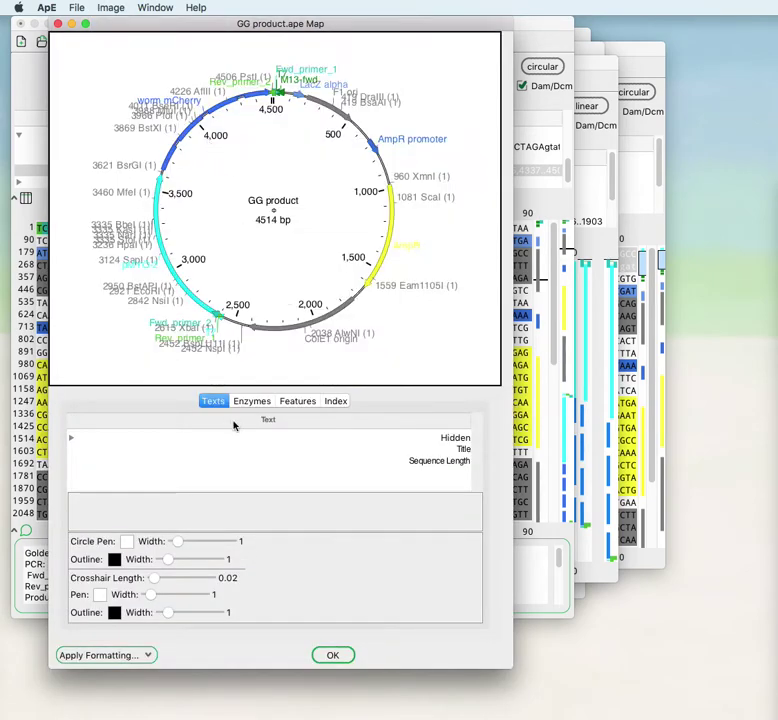
left_click(464, 450)
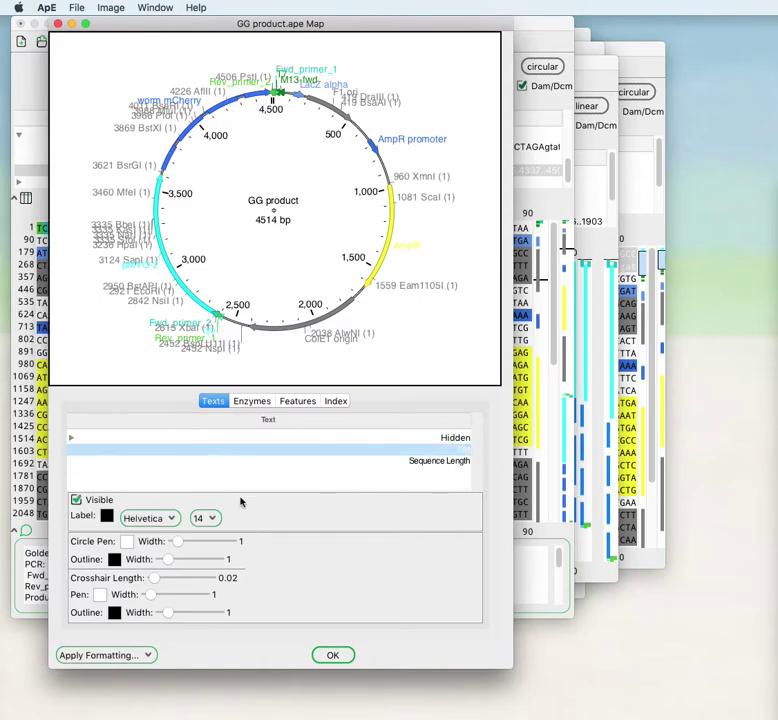
left_click(146, 519)
left_click(158, 504)
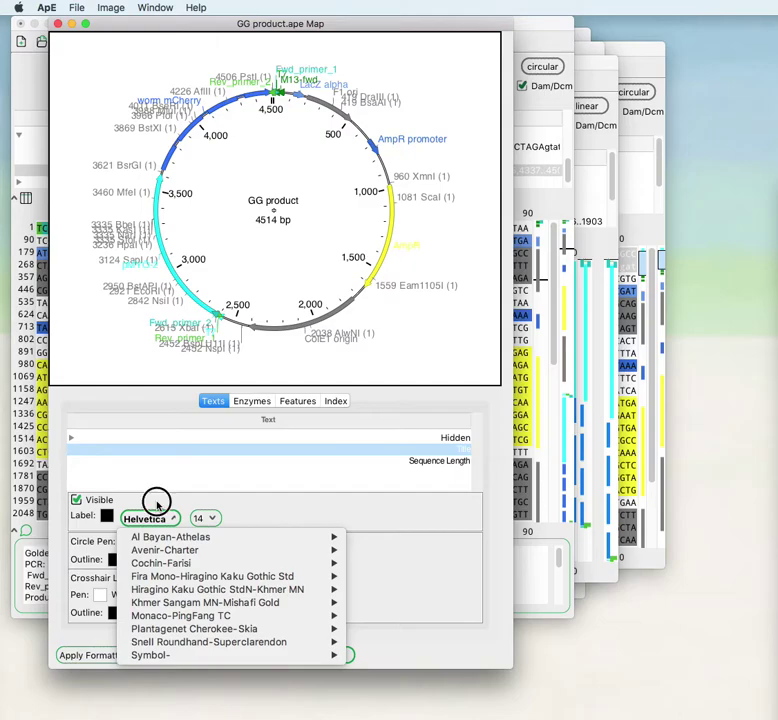
Set the map's circle pen width to 18 and its outline width to 2
left_click(210, 519)
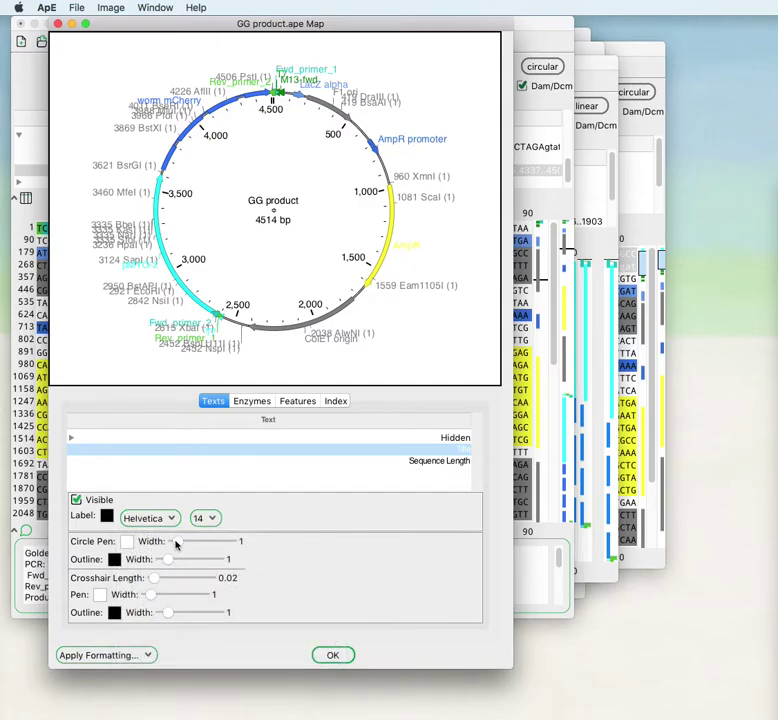
left_click_drag(176, 545, 224, 546)
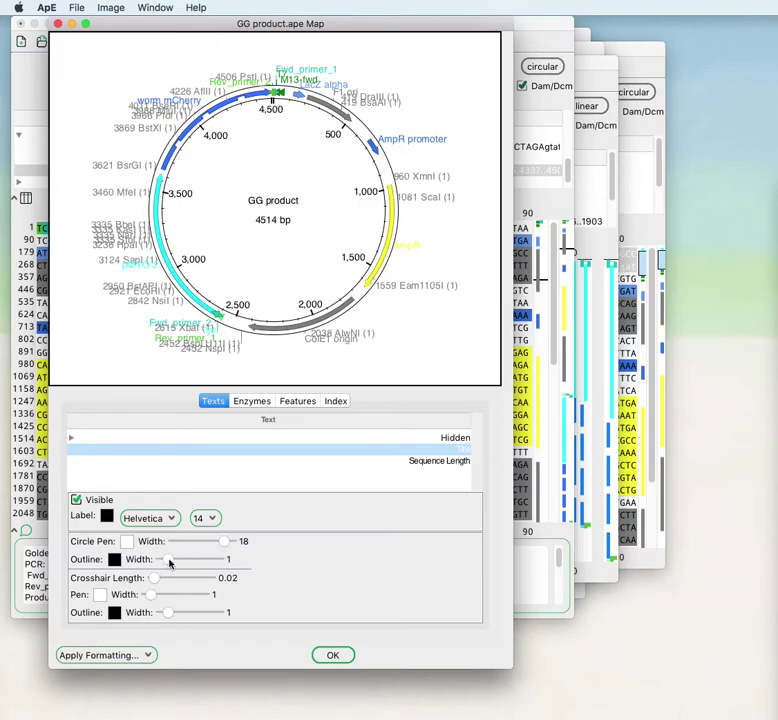
left_click_drag(170, 563, 179, 563)
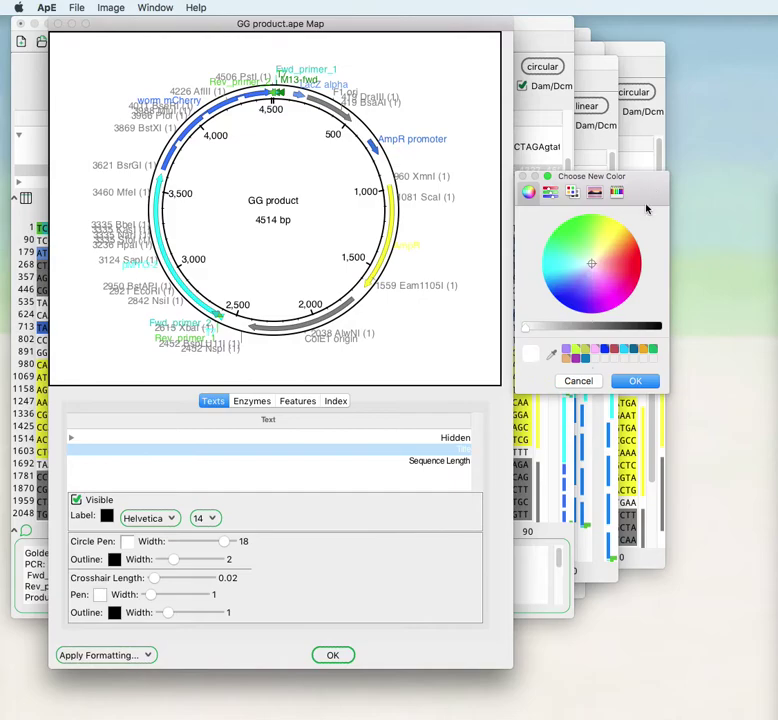
Change the map's circle pen color to light cyan
left_click(608, 236)
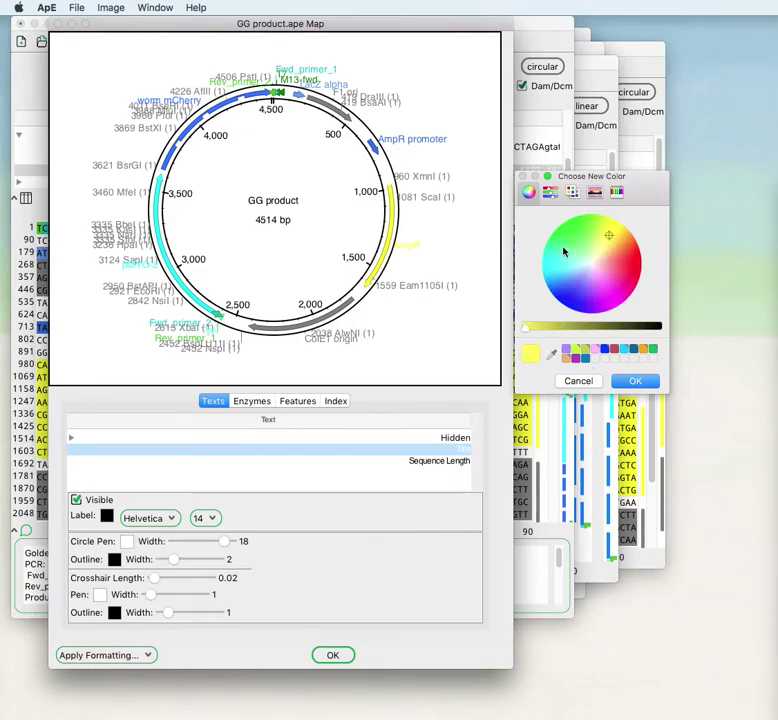
mouse_move(563, 252)
left_mouse_down()
mouse_move(552, 257)
mouse_move(573, 268)
left_mouse_up()
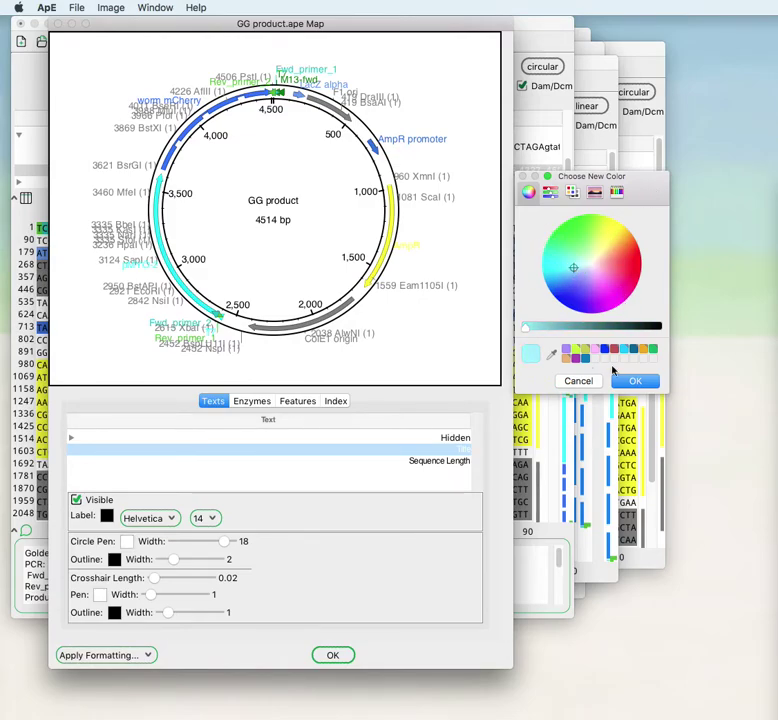
left_click(632, 380)
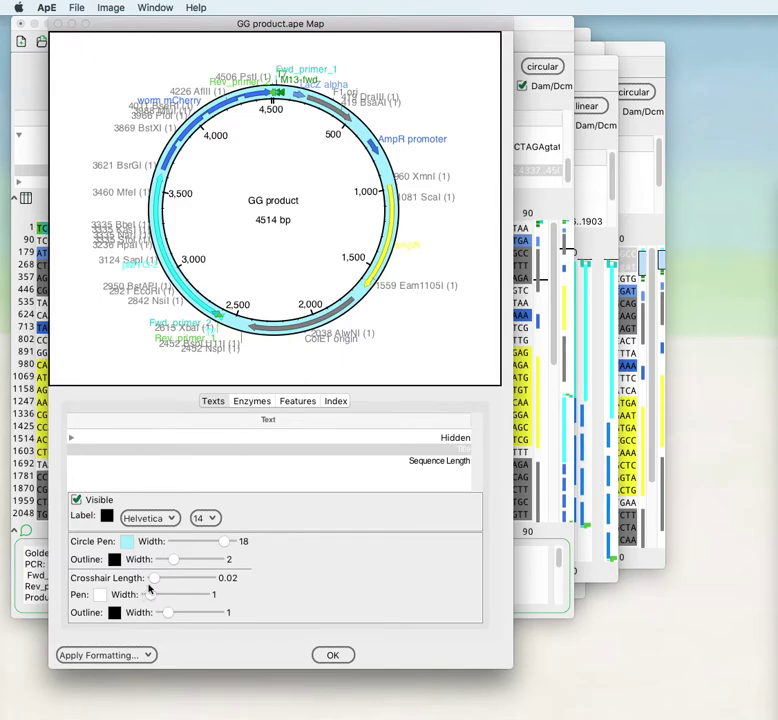
Reduce the crosshair length to 0.0 and set the Title label's font size to 6
mouse_move(152, 578)
left_mouse_down()
mouse_move(139, 578)
mouse_move(193, 575)
mouse_move(142, 580)
left_mouse_up()
left_click(200, 518)
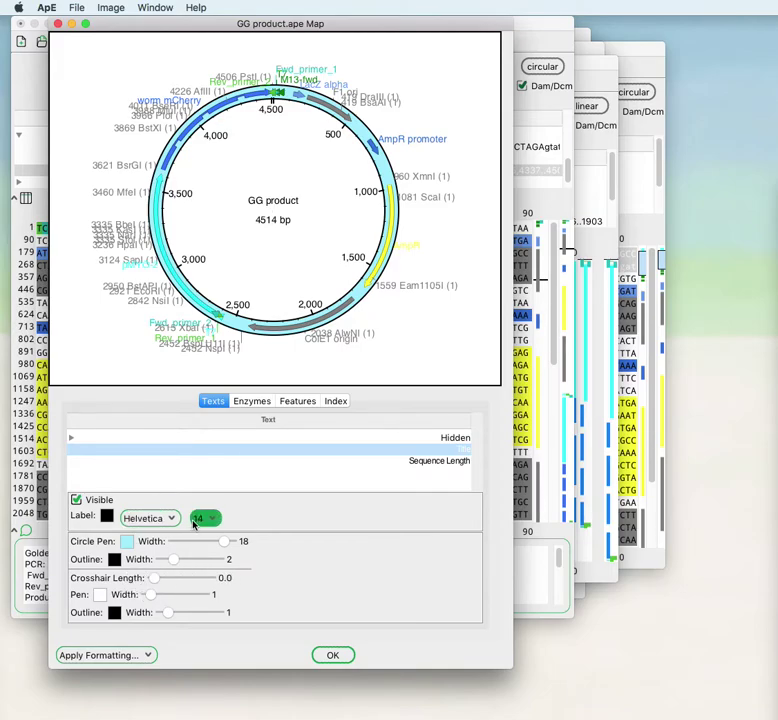
left_click(204, 543)
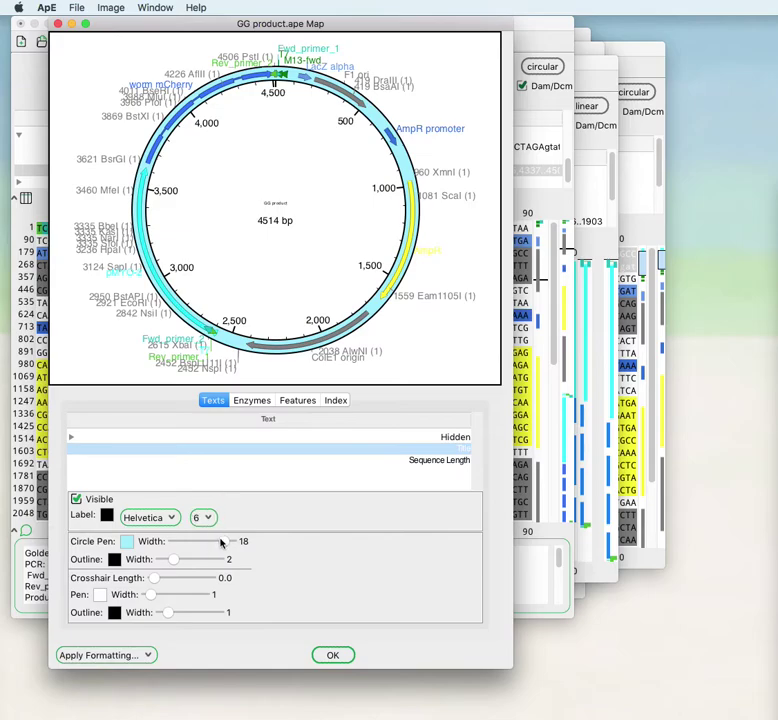
Set the label font size to 8 for the enzymes from BsaAI through BstAPI
left_click(248, 401)
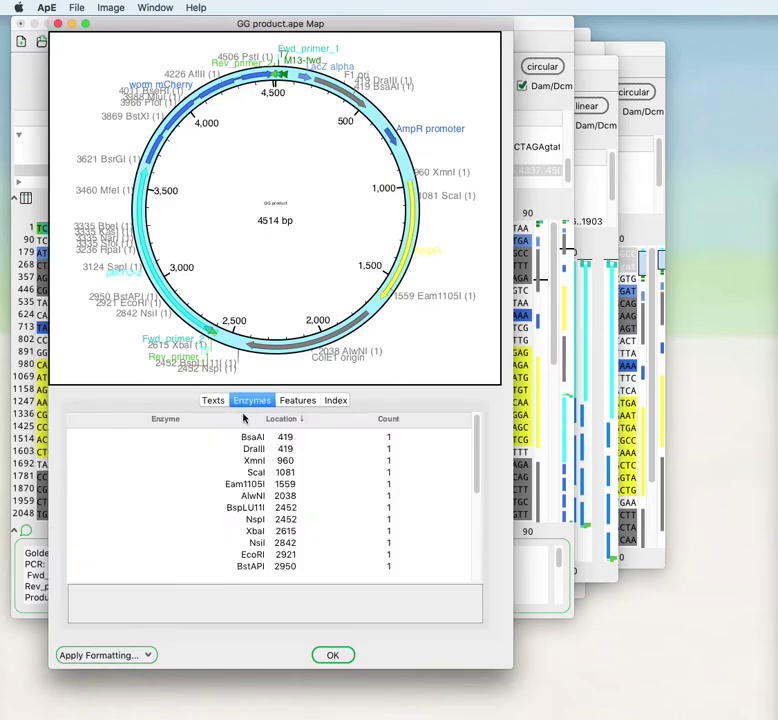
left_click(248, 438)
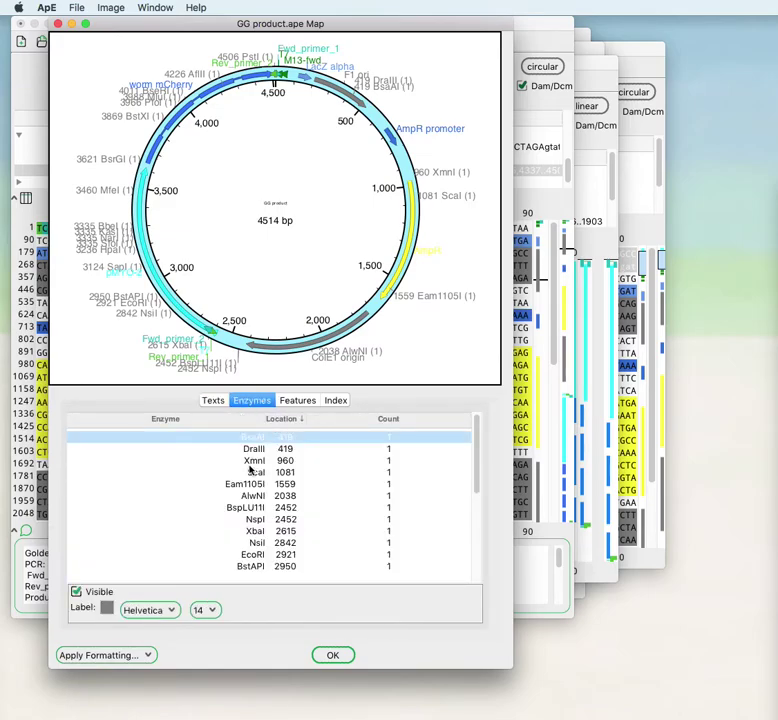
left_click(247, 566, "shift")
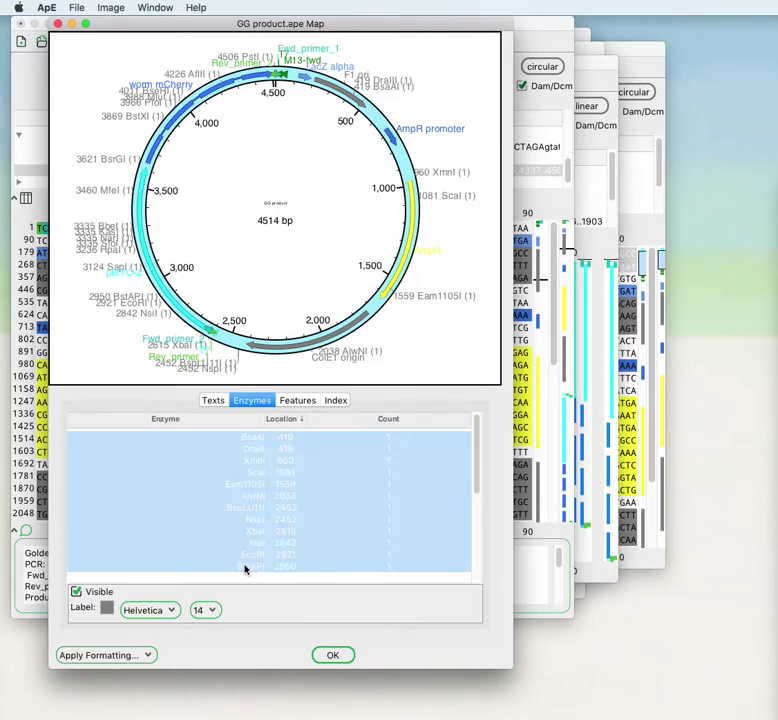
left_click(202, 610)
left_click(211, 648)
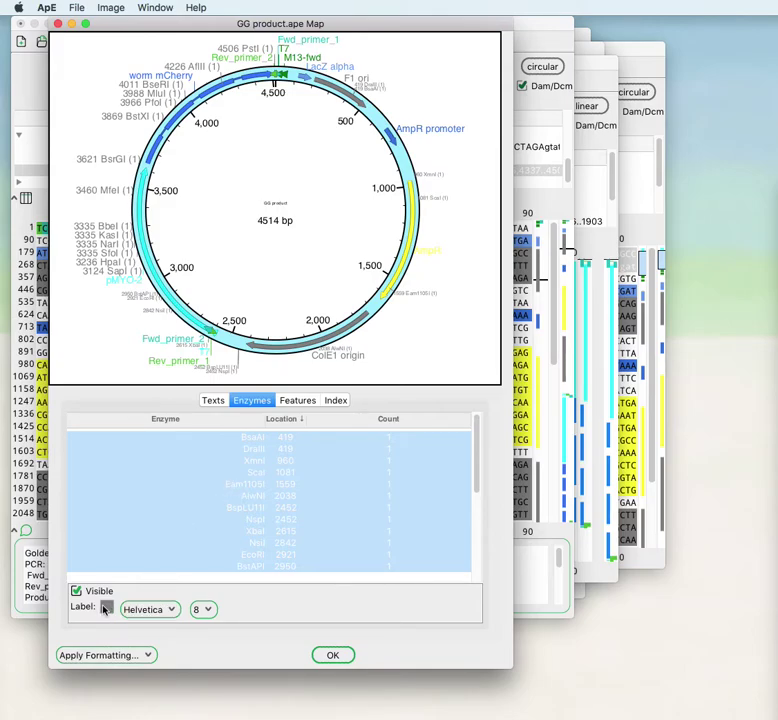
Try 0 base pairs per major tick on the map index, and settle on 1000
left_click(335, 400)
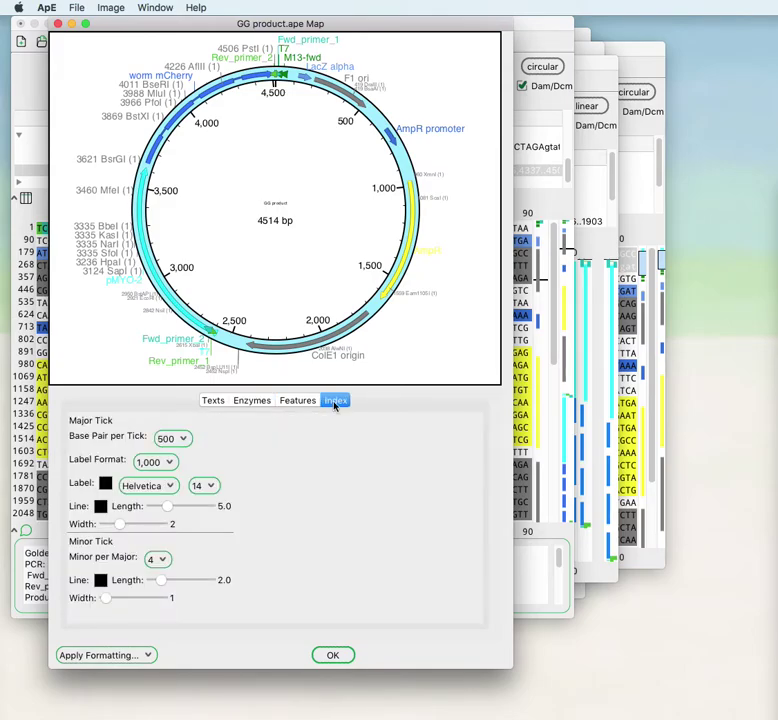
left_click(179, 446)
left_click(179, 467)
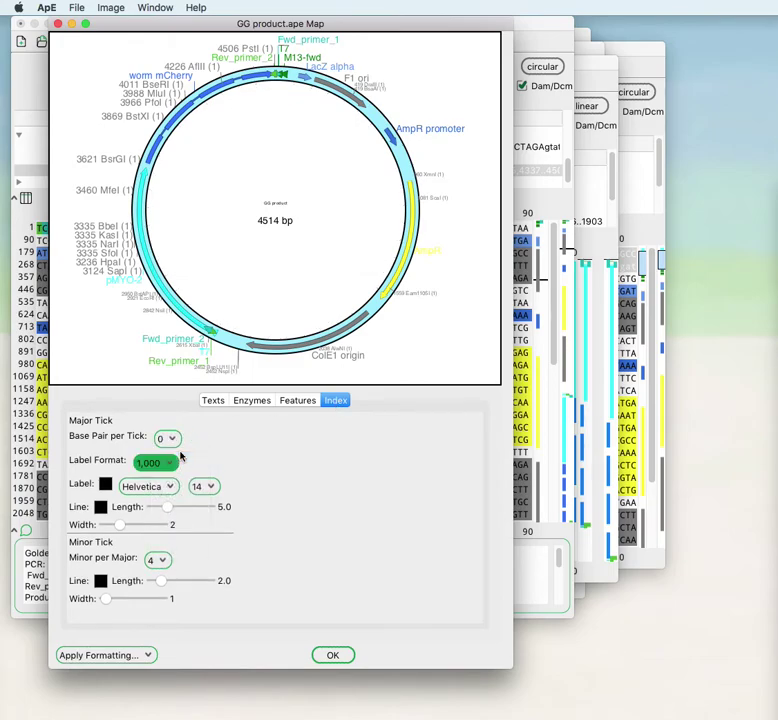
left_click(167, 439)
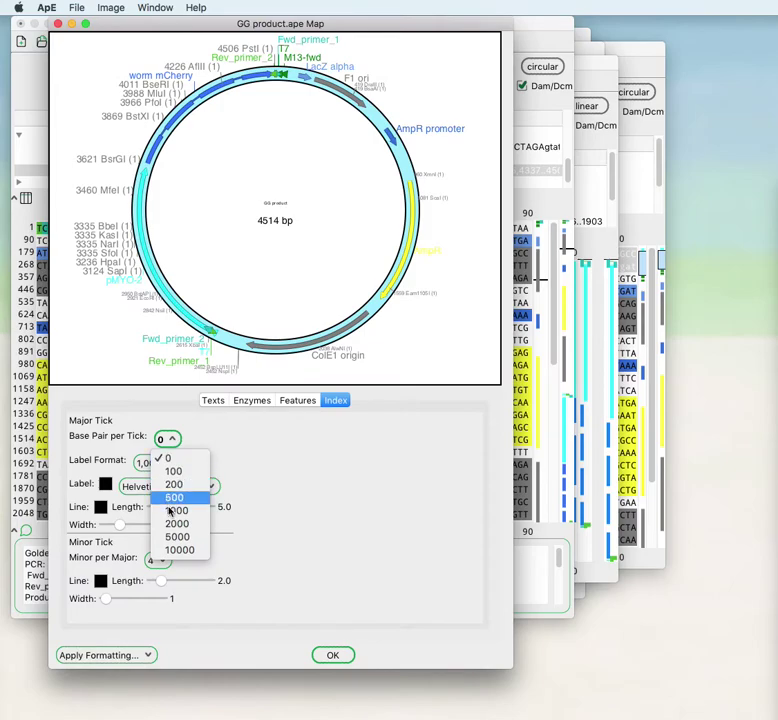
left_click(174, 510)
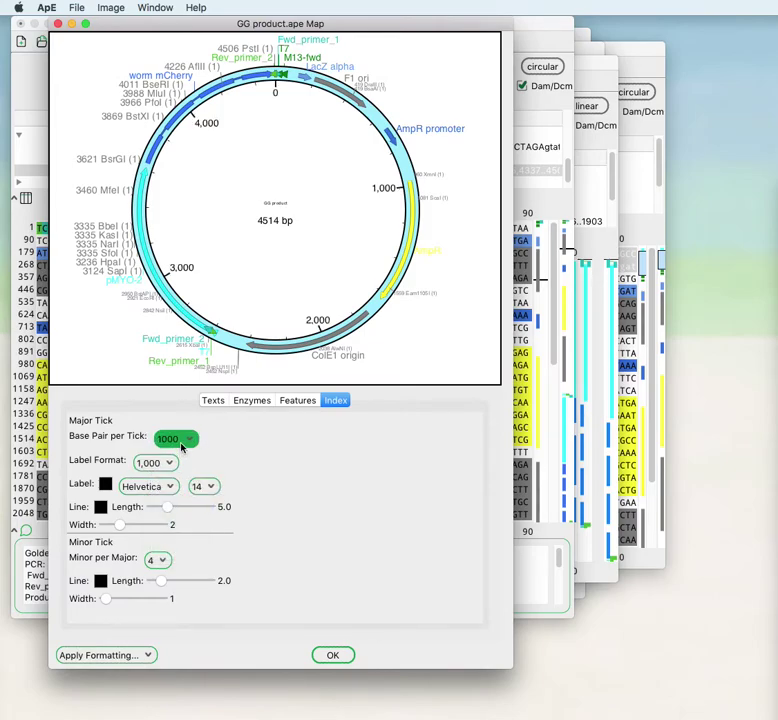
left_click(181, 446)
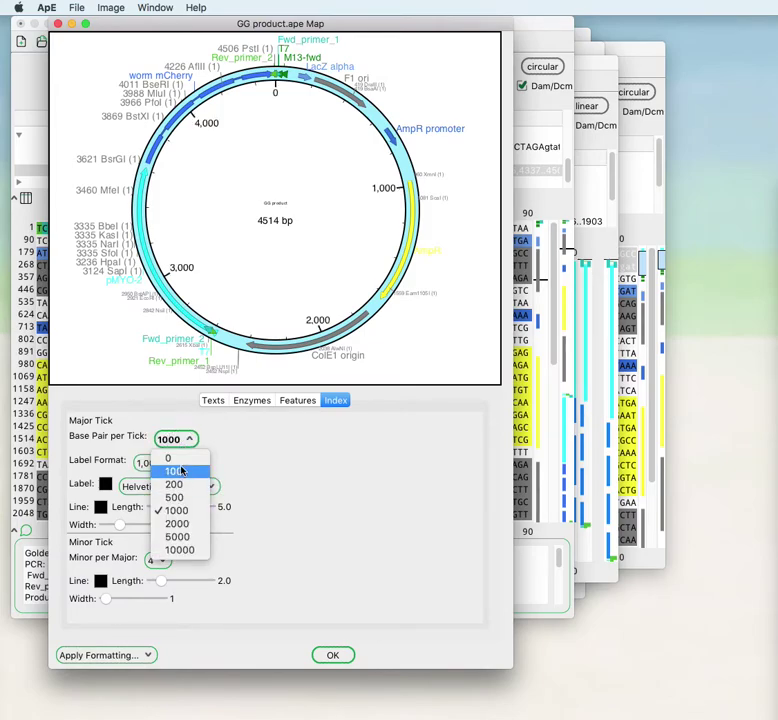
left_click(248, 453)
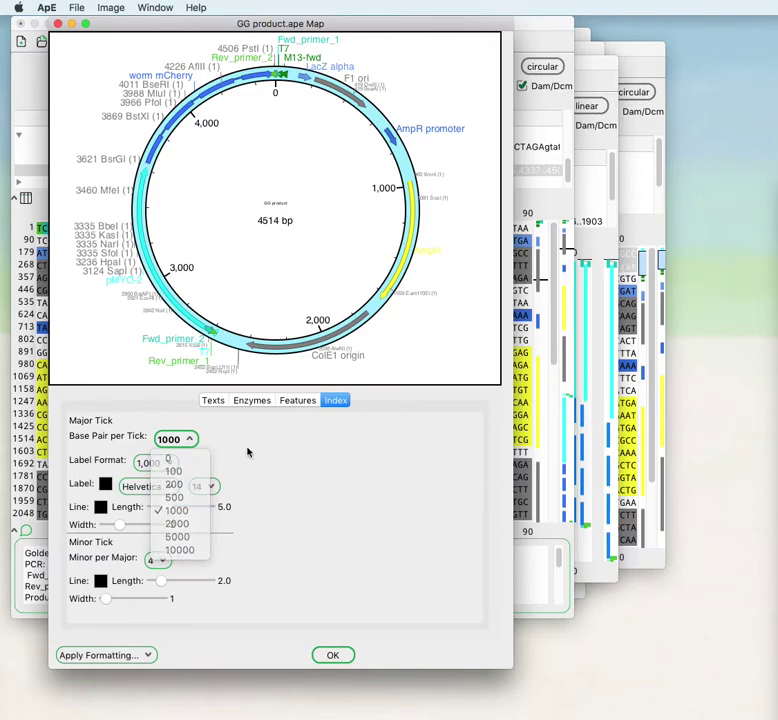
Try 1 minor tick per major, lengthen the minor tick lines to 11.45, and return to 4 per major
left_click(157, 561)
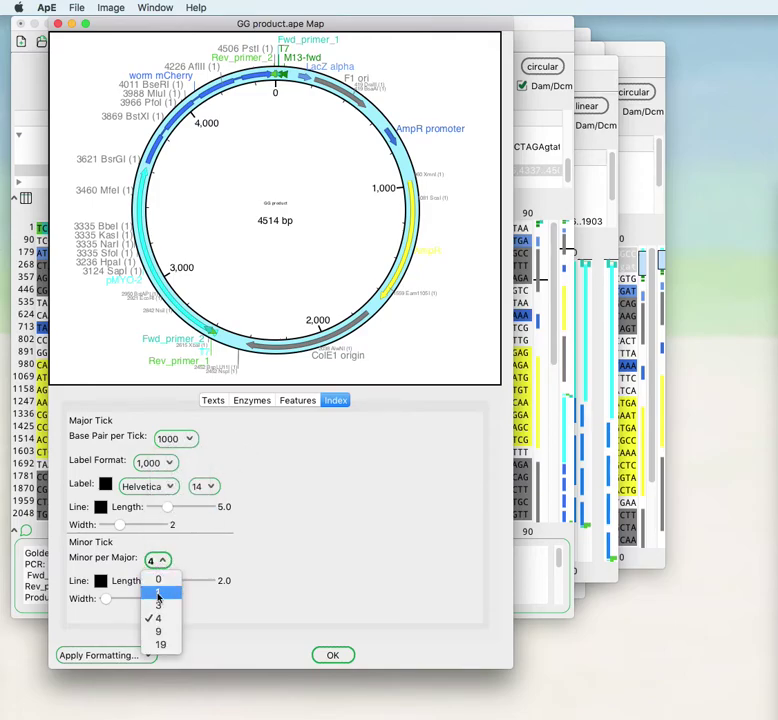
left_click(157, 594)
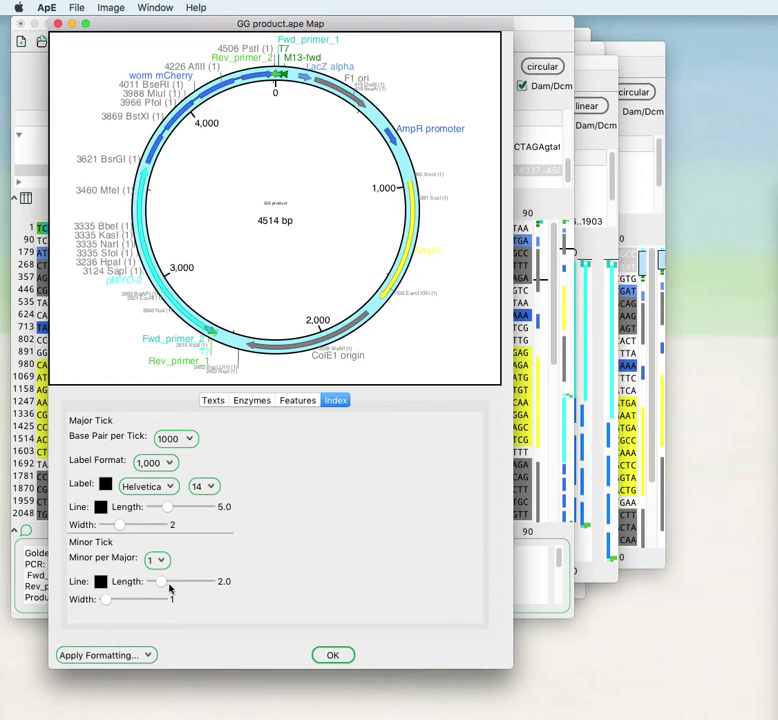
left_click_drag(162, 583, 193, 584)
left_click(157, 560)
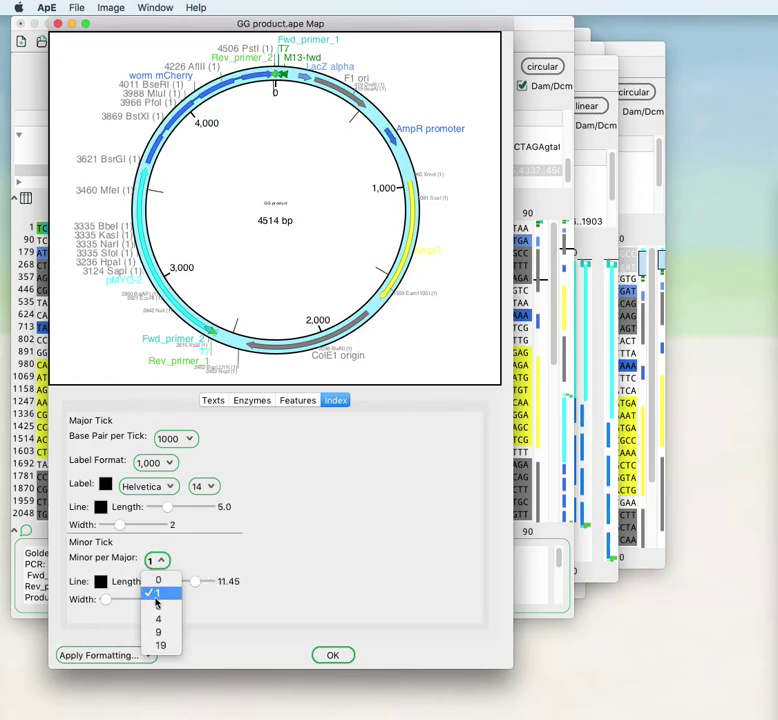
left_click(157, 619)
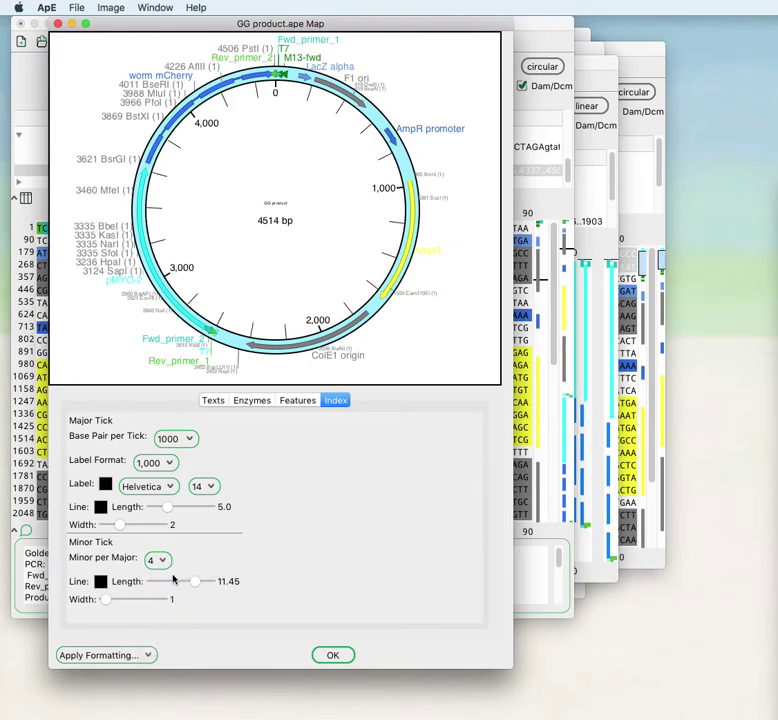
Recolor the minor tick lines light gray and increase the major tick line width
left_click(157, 561)
left_click(552, 337)
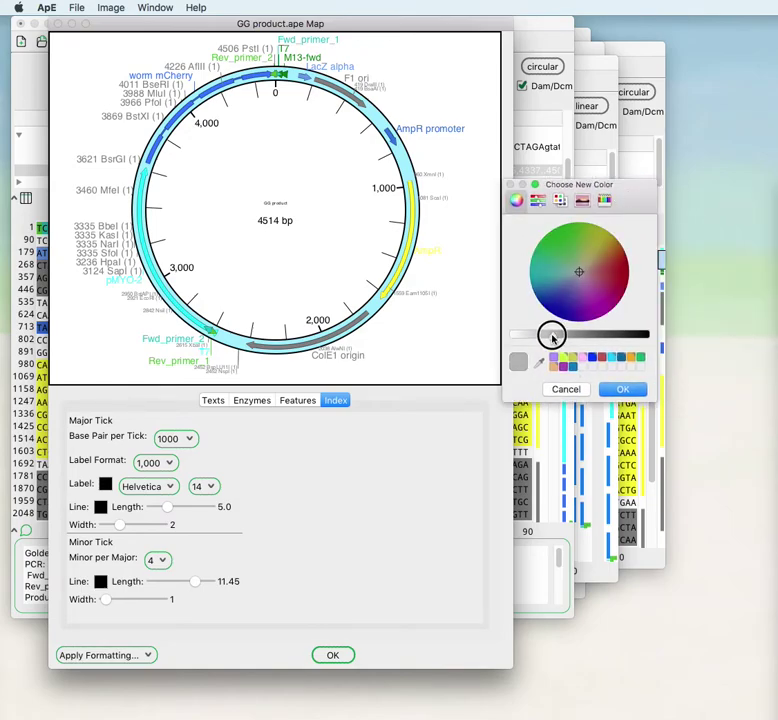
left_click(633, 388)
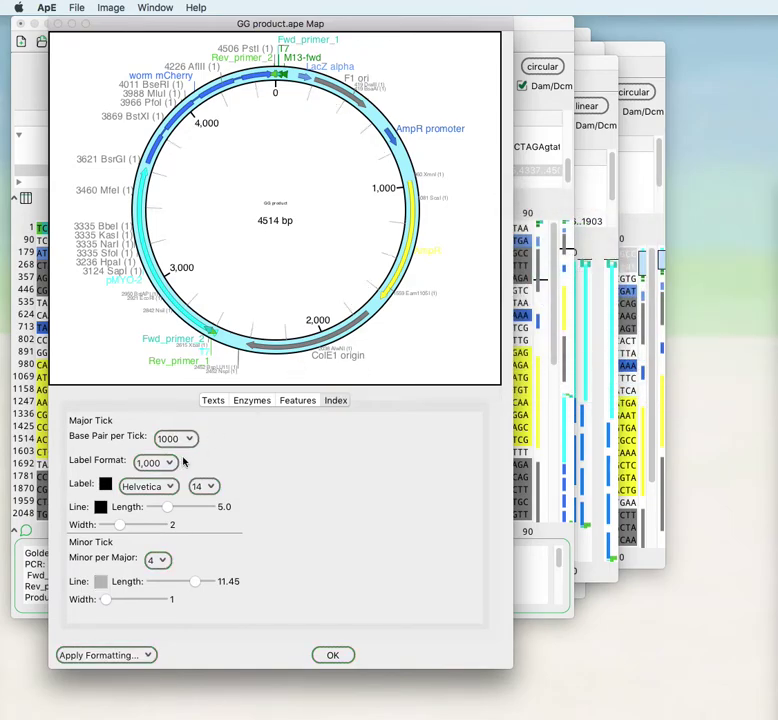
left_click_drag(118, 521, 132, 523)
Try sorting the map's feature list by location and type, and leave it sorted by length
left_click(290, 403)
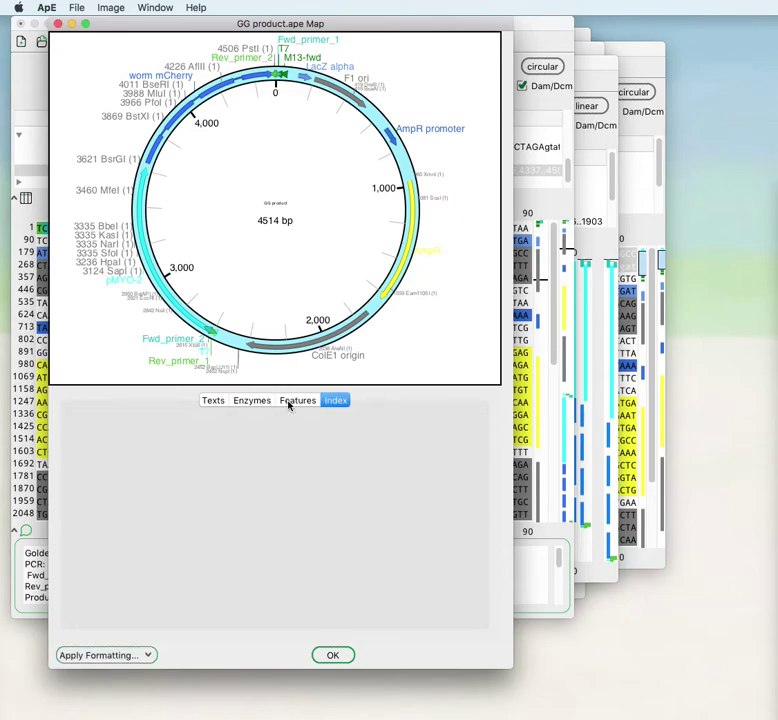
left_click_drag(452, 419, 430, 424)
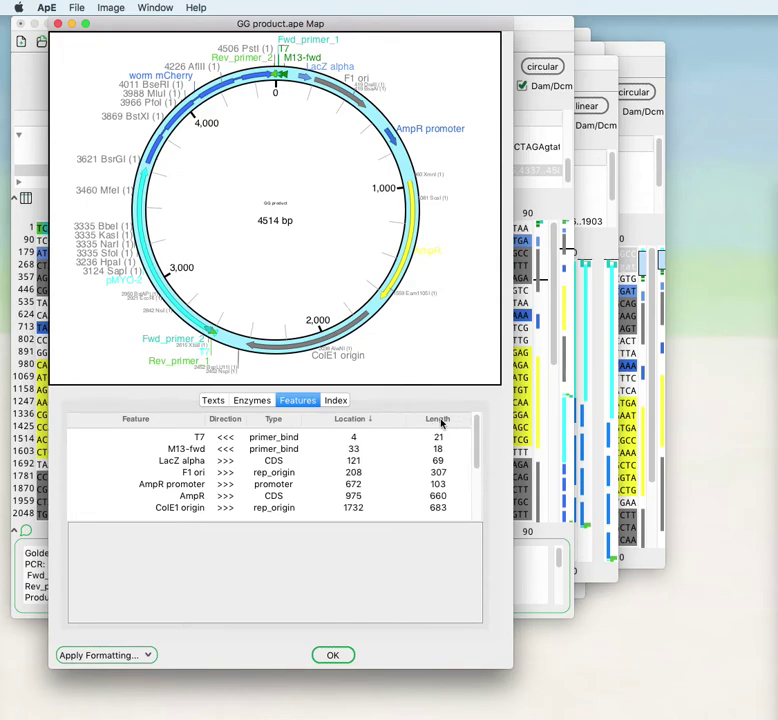
left_click(438, 419)
left_click(338, 421)
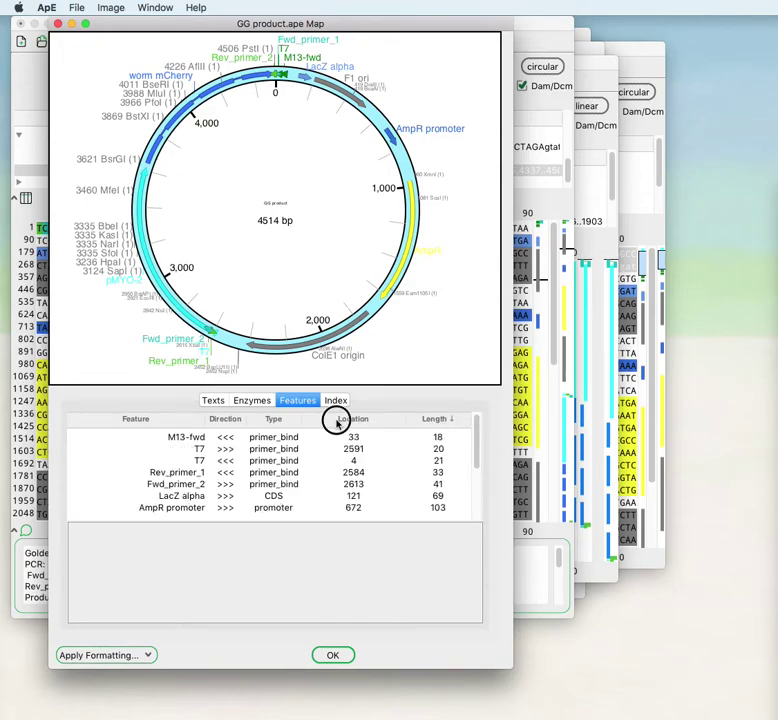
left_click(441, 422)
left_click(275, 421)
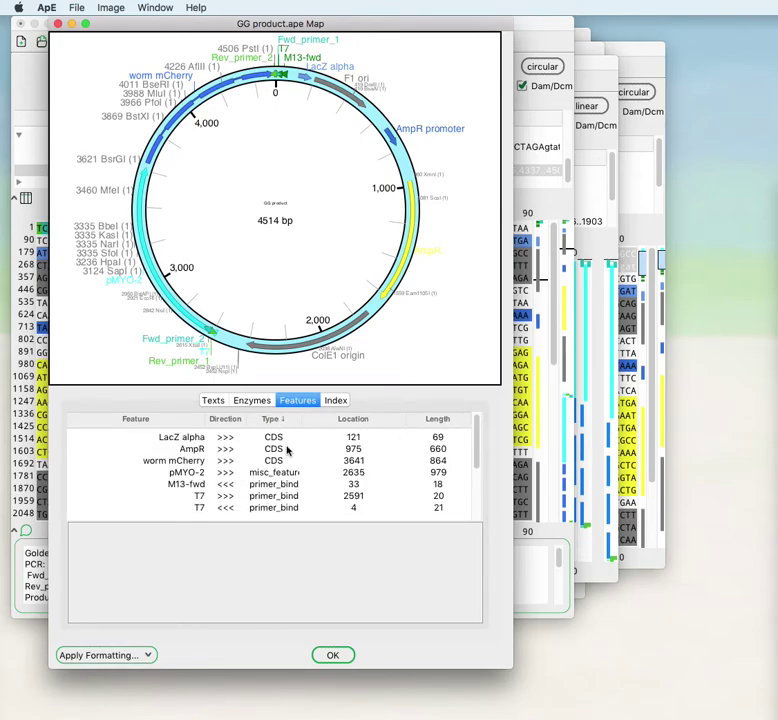
left_click(434, 420)
Hide the shorter features on the map, first M13-fwd through LacZ alpha and also AmpR promoter through ColE1 origin
left_click(435, 439)
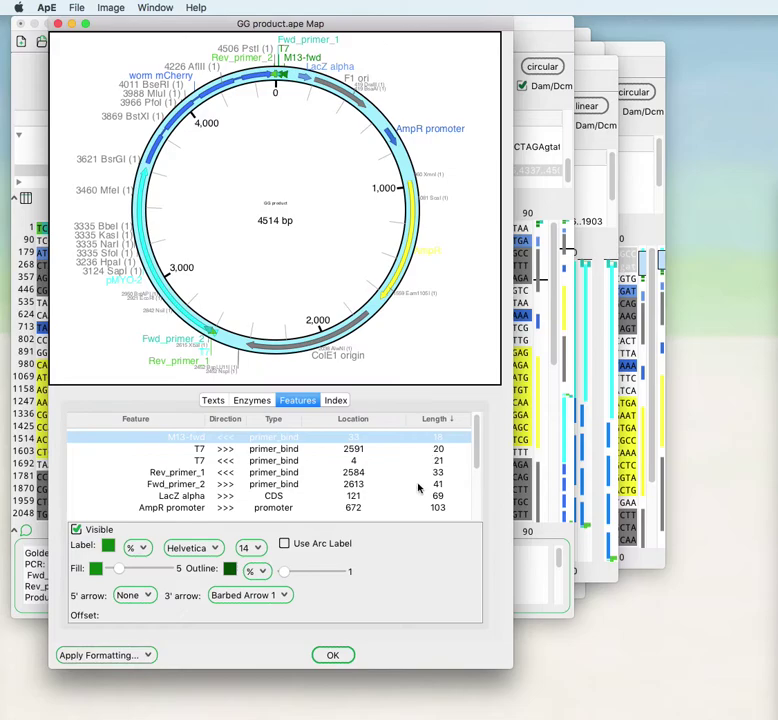
left_click(418, 500, "shift")
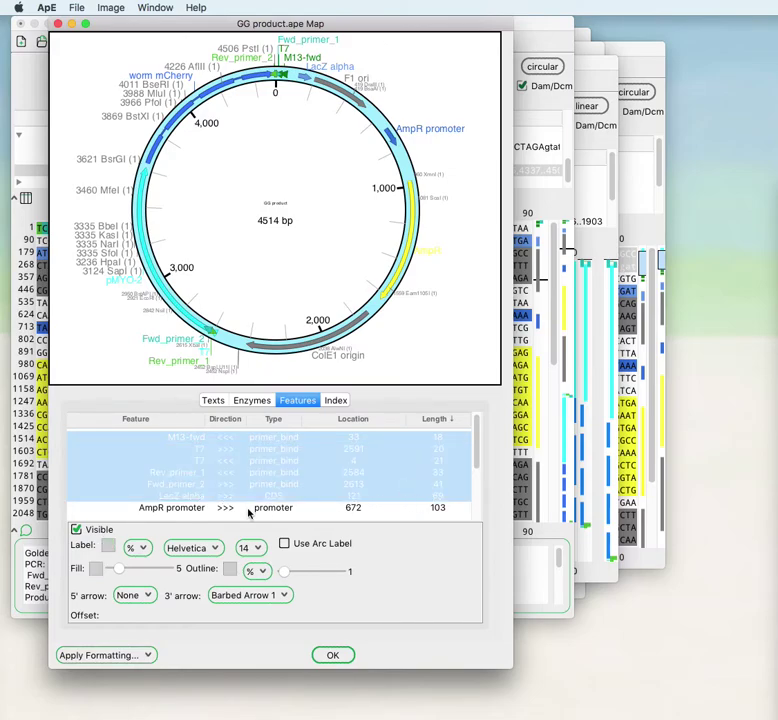
left_click(77, 531)
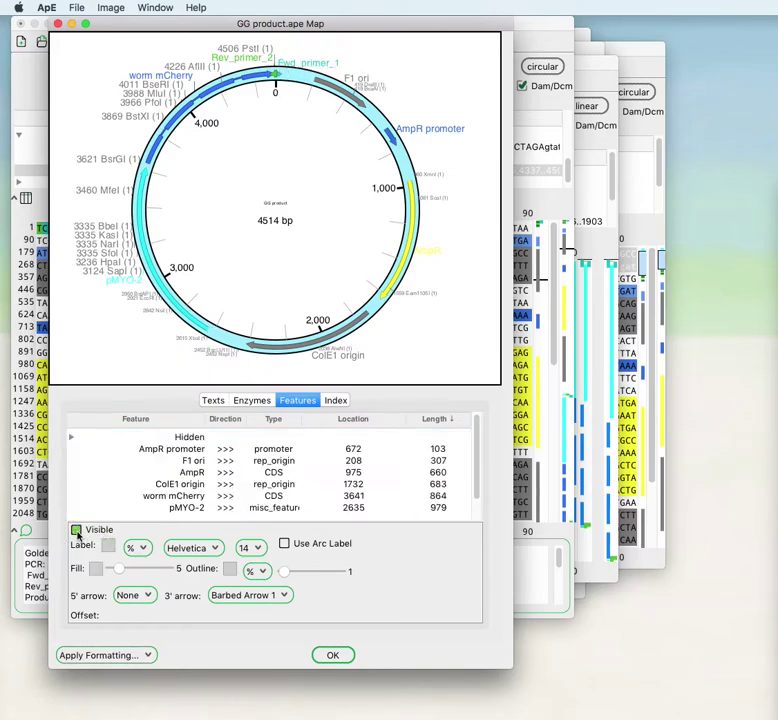
left_click(437, 450)
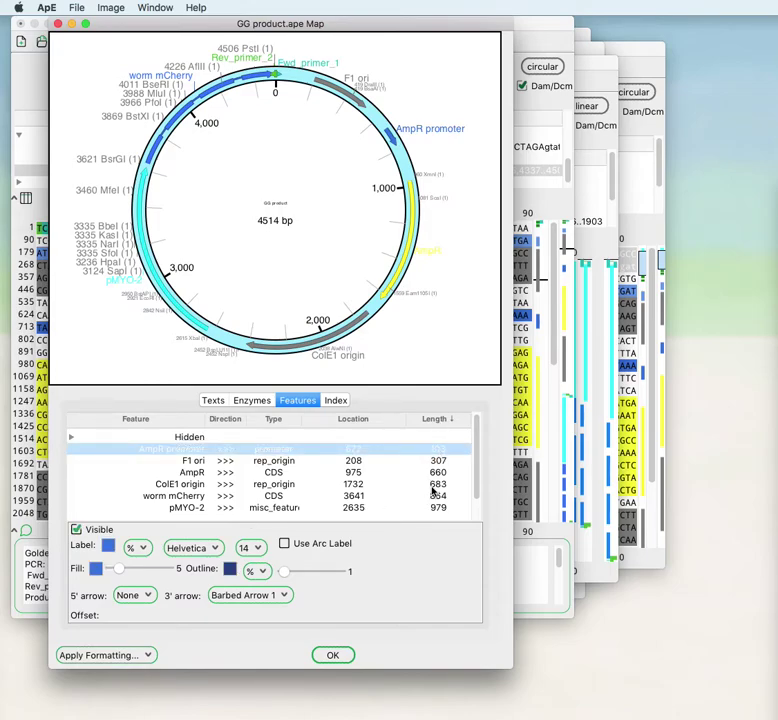
left_click(433, 486, "shift")
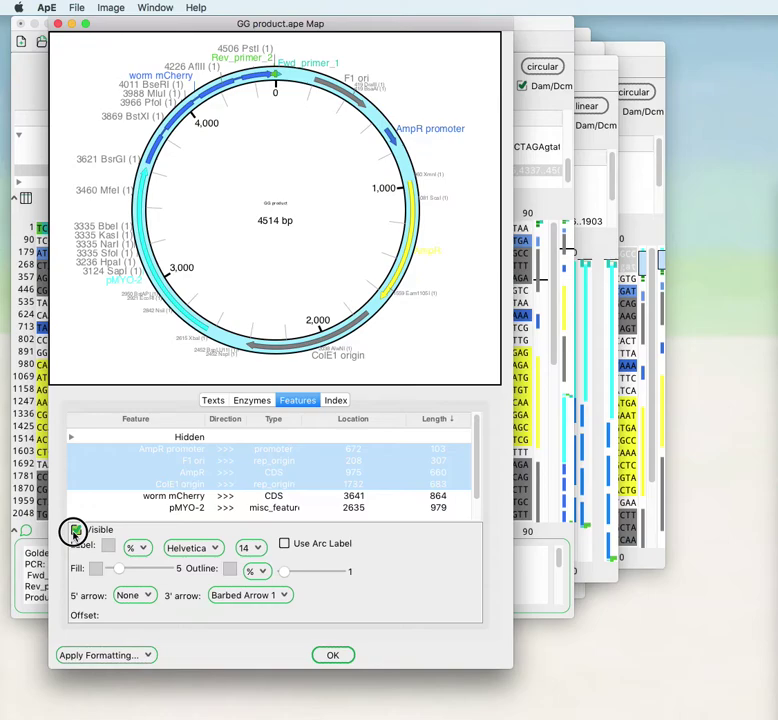
left_click(76, 531)
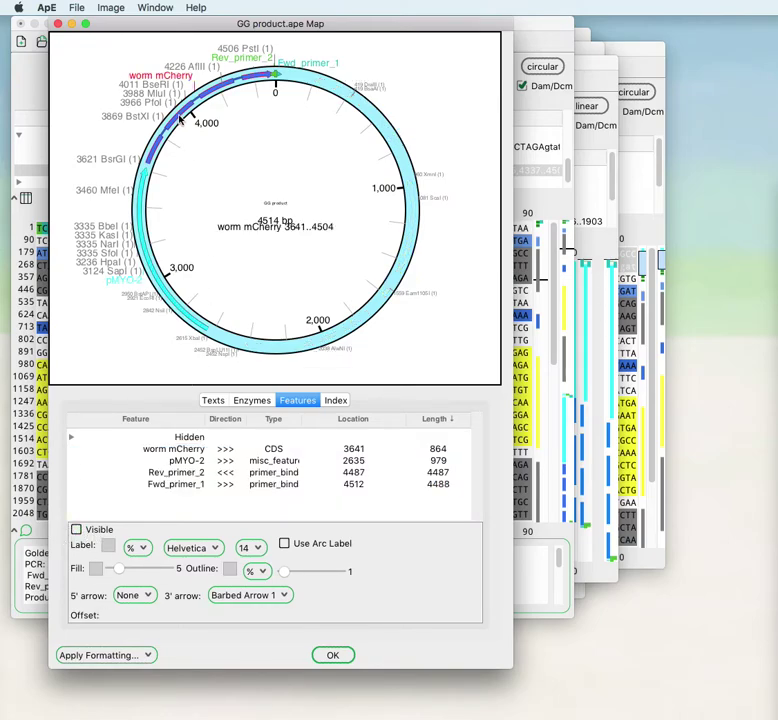
Move the worm mCherry feature arc inward so it sits inside the plasmid circle
left_click_drag(182, 118, 182, 161)
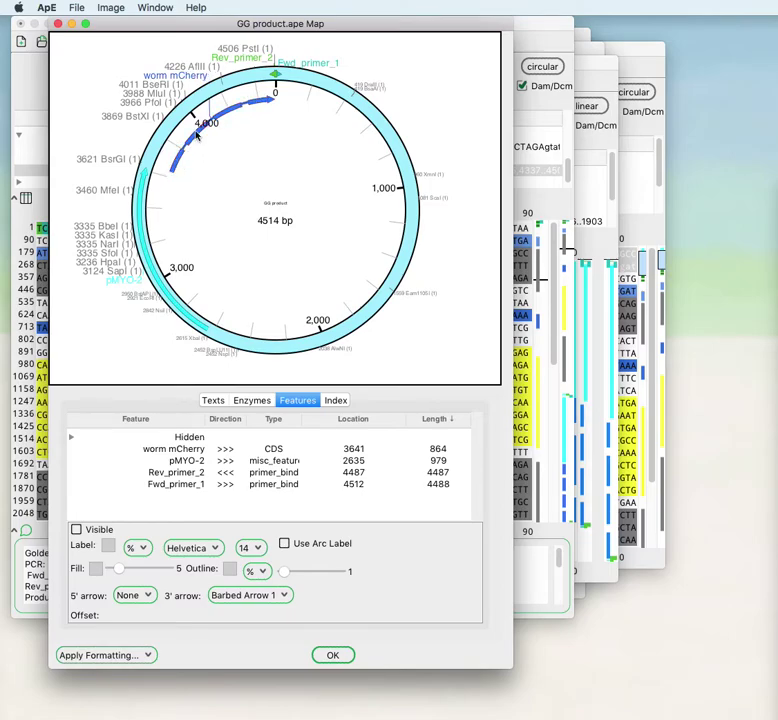
Move the worm mCherry label inside the plasmid circle, make it an arc label, and place it along the inner side of its feature arc
left_click_drag(178, 76, 194, 158)
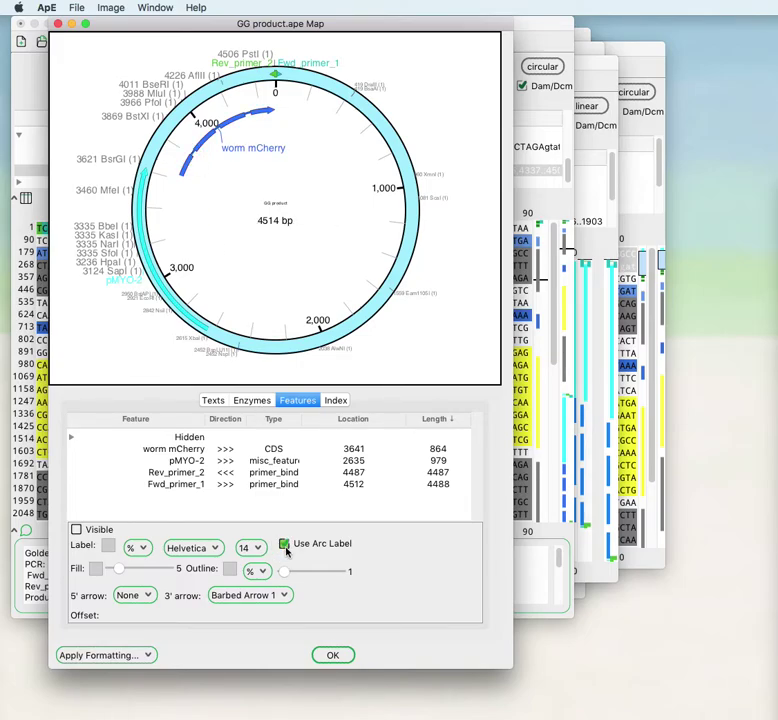
left_click(284, 544)
left_click(194, 453)
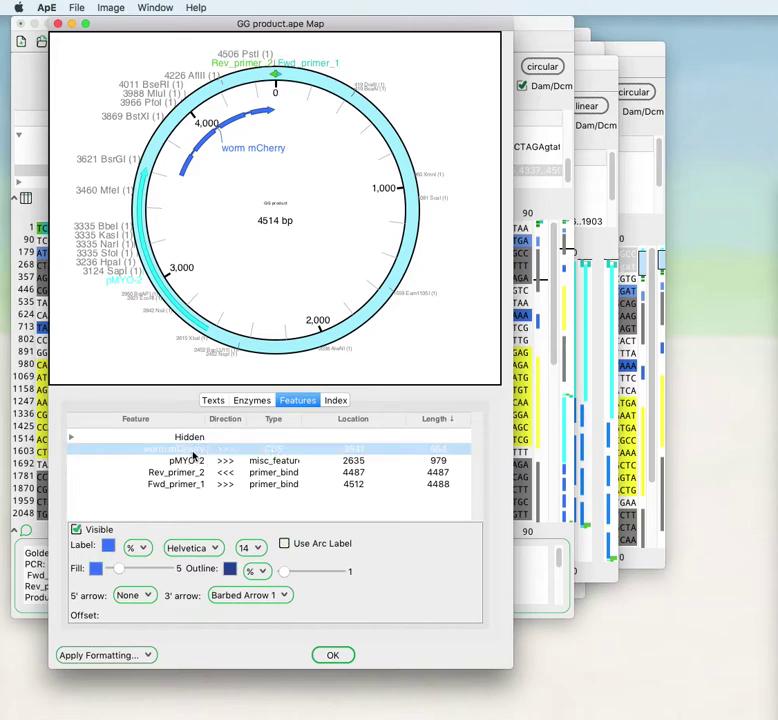
left_click(285, 544)
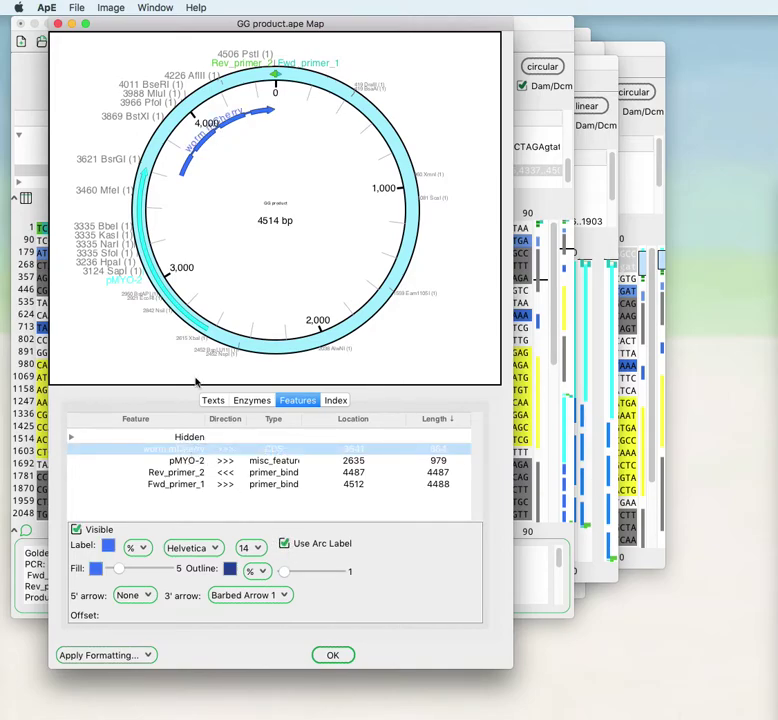
left_click_drag(196, 135, 221, 201)
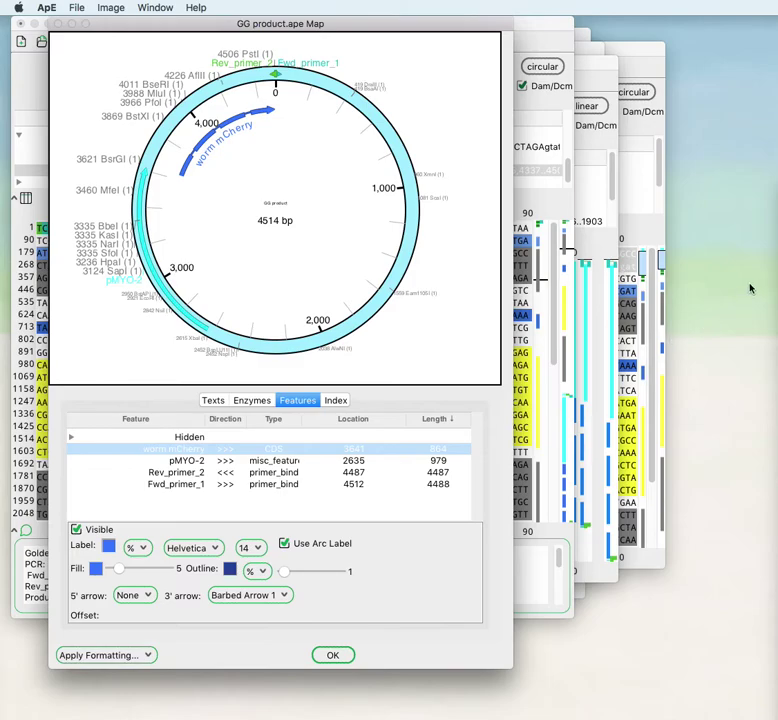
Format the worm mCherry feature with a black size 10 label, a fill width of 12 and an outline width of 3
left_click(703, 338)
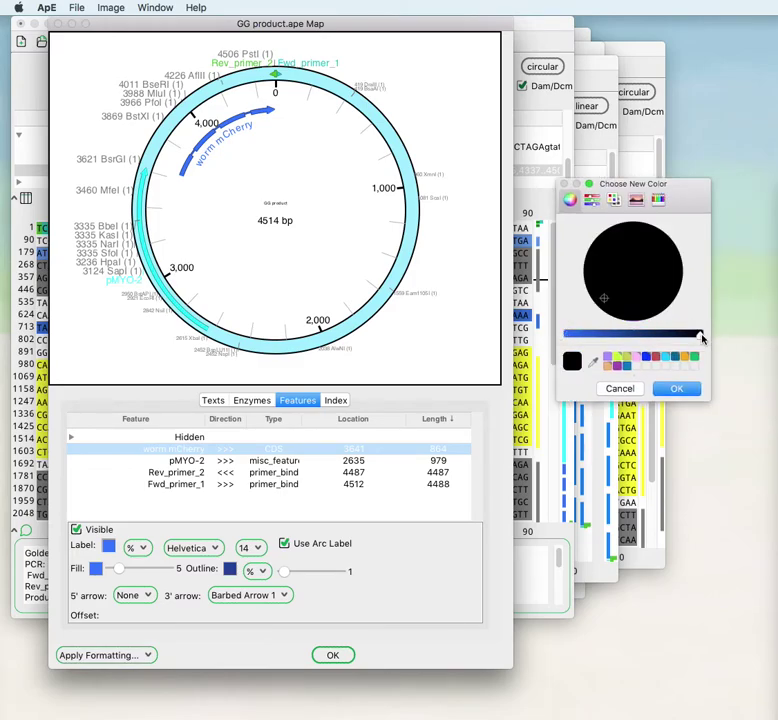
left_click(694, 389)
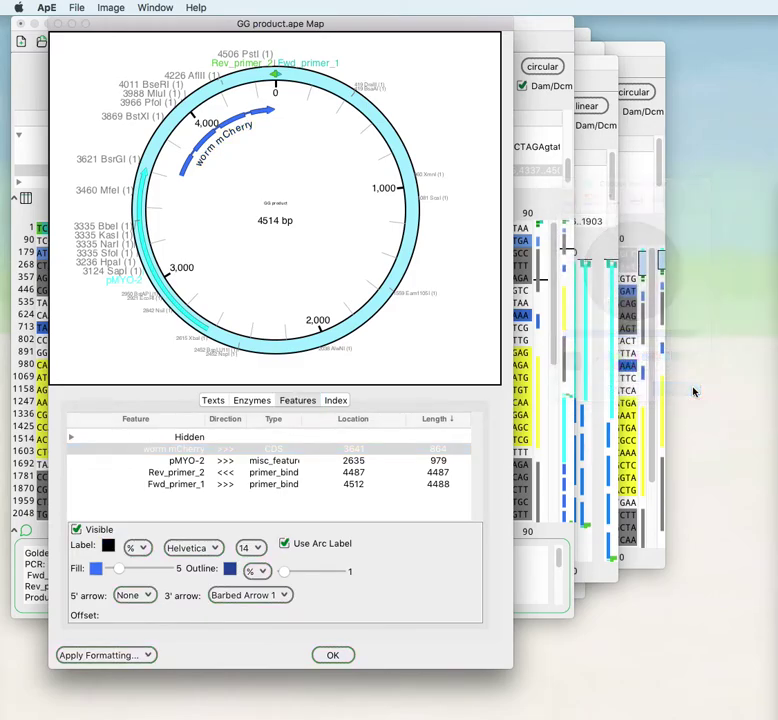
left_click(247, 548)
left_click(252, 635)
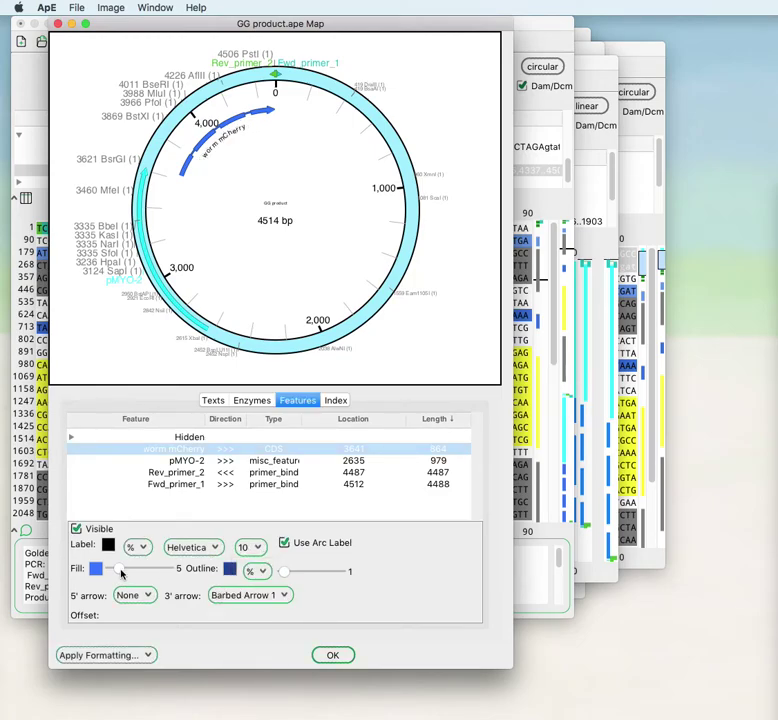
mouse_move(121, 572)
left_mouse_down()
mouse_move(137, 577)
mouse_move(135, 571)
left_mouse_up()
left_click_drag(289, 571, 300, 575)
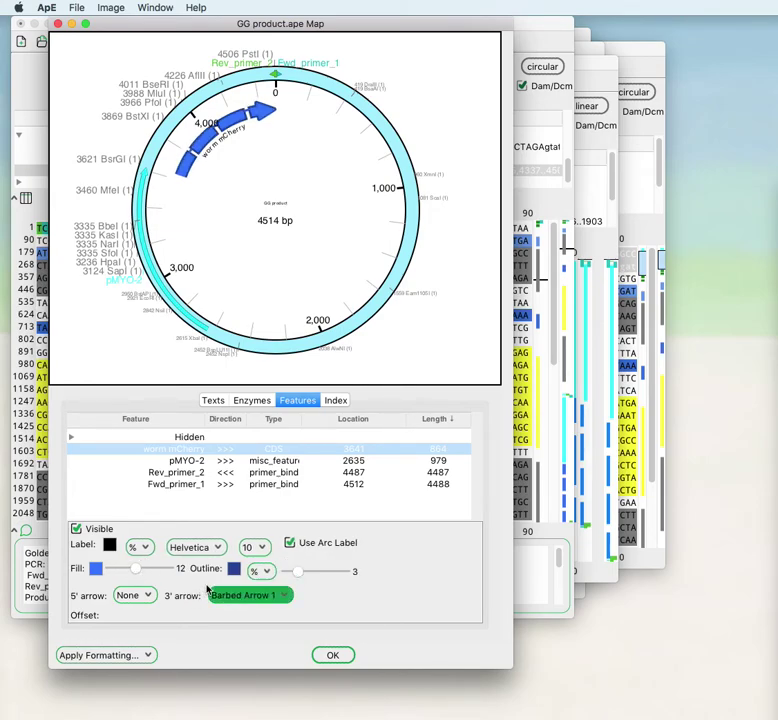
Try the Top Half Square and Round 0.75 shapes for the 3' arrow of the worm mCherry feature
left_click(240, 595)
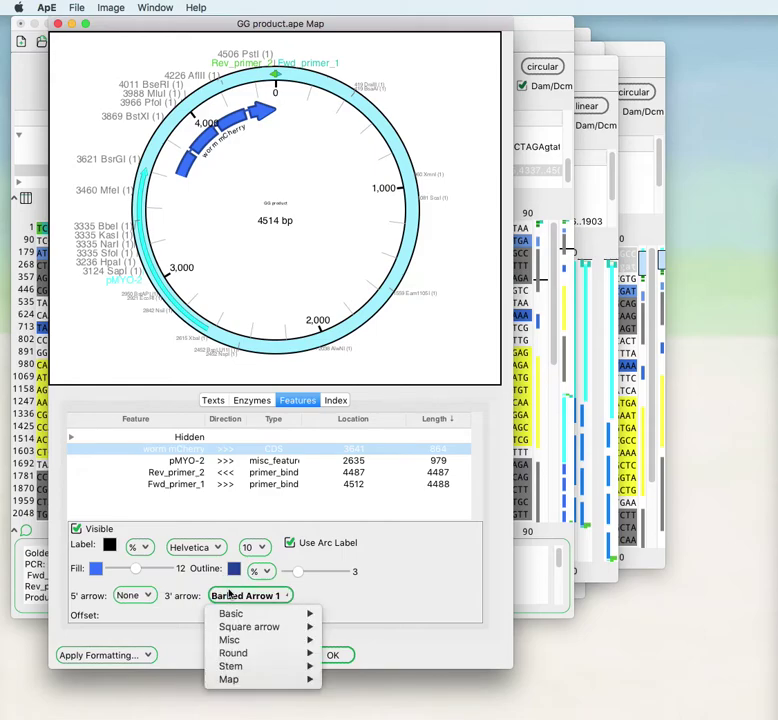
mouse_move(240, 642)
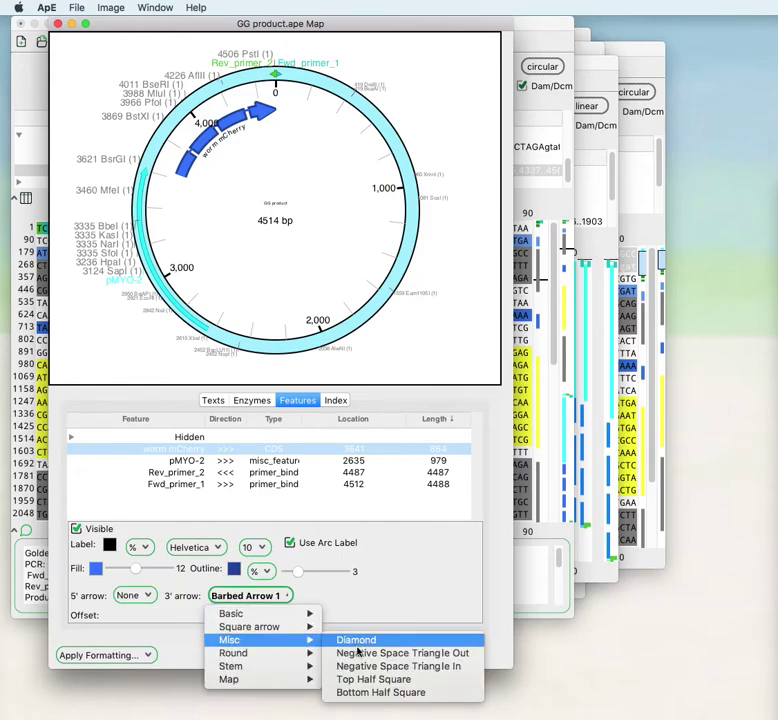
left_click(345, 679)
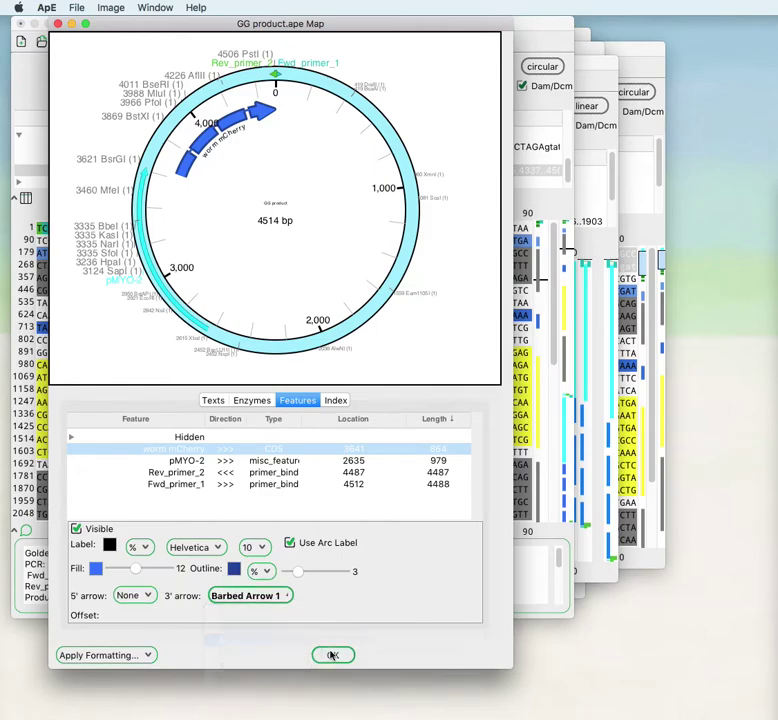
left_click(250, 595)
mouse_move(263, 661)
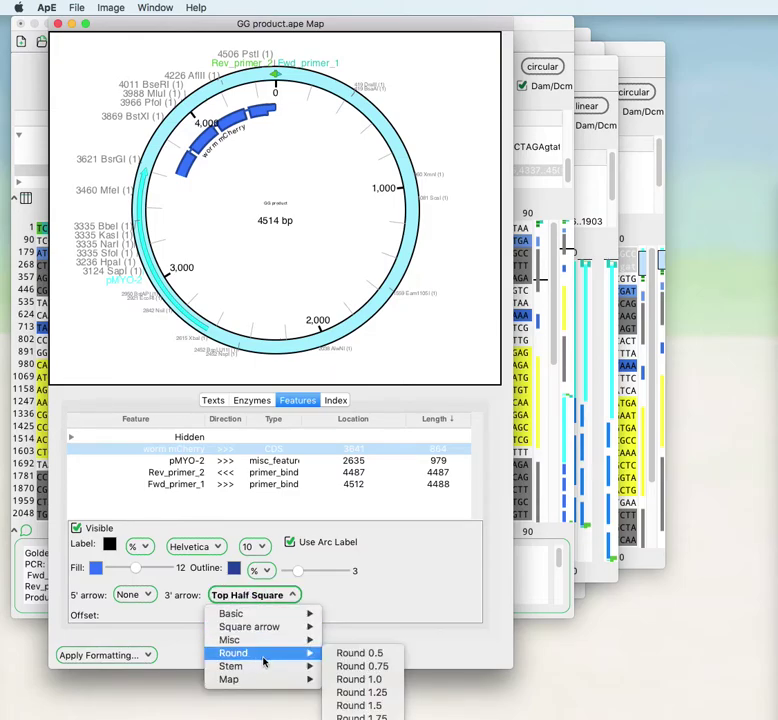
left_click(370, 665)
left_click(252, 595)
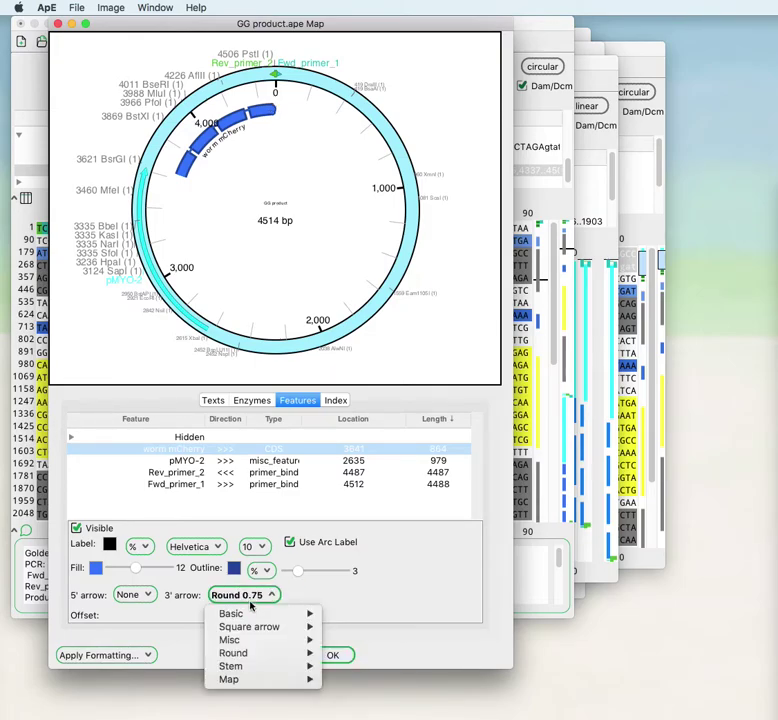
mouse_move(257, 657)
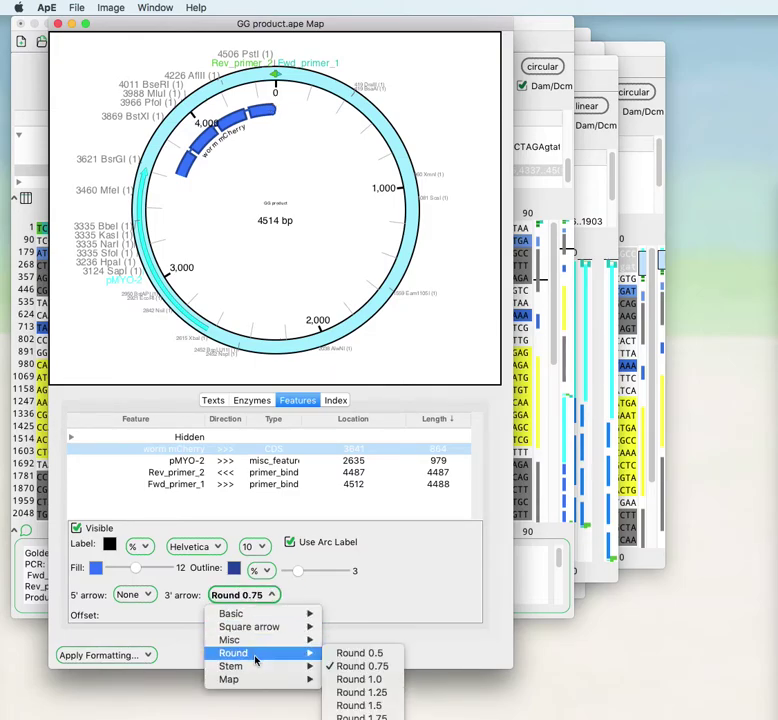
Set the worm mCherry feature's 5' arrow to Round 0.5 and its 3' arrow to Round 1.75
left_click(128, 596)
mouse_move(160, 656)
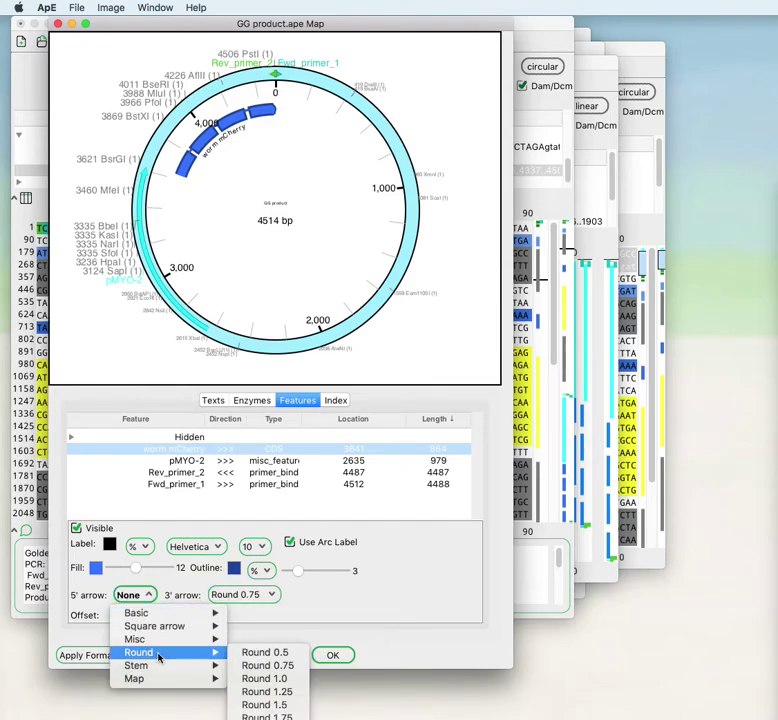
left_click(266, 652)
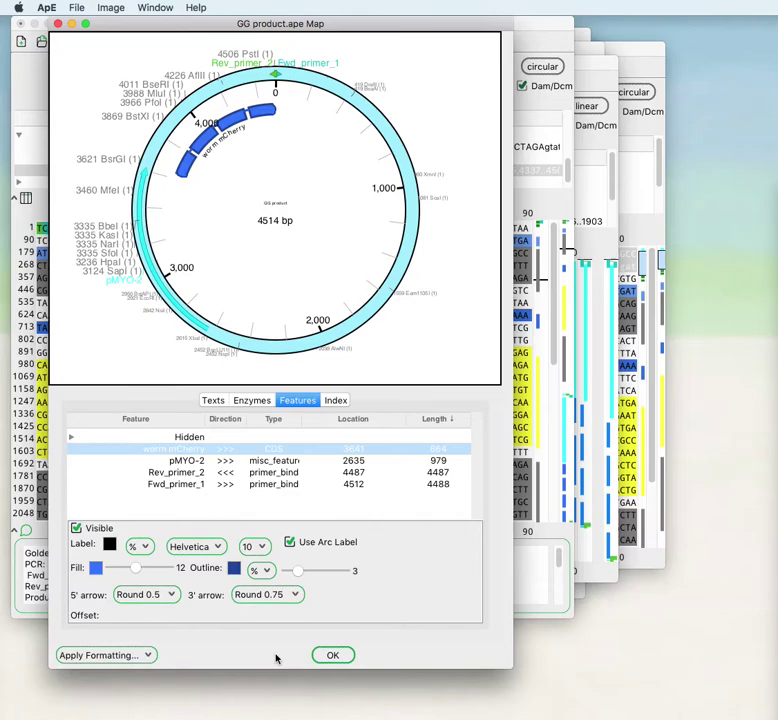
left_click(265, 594)
mouse_move(280, 652)
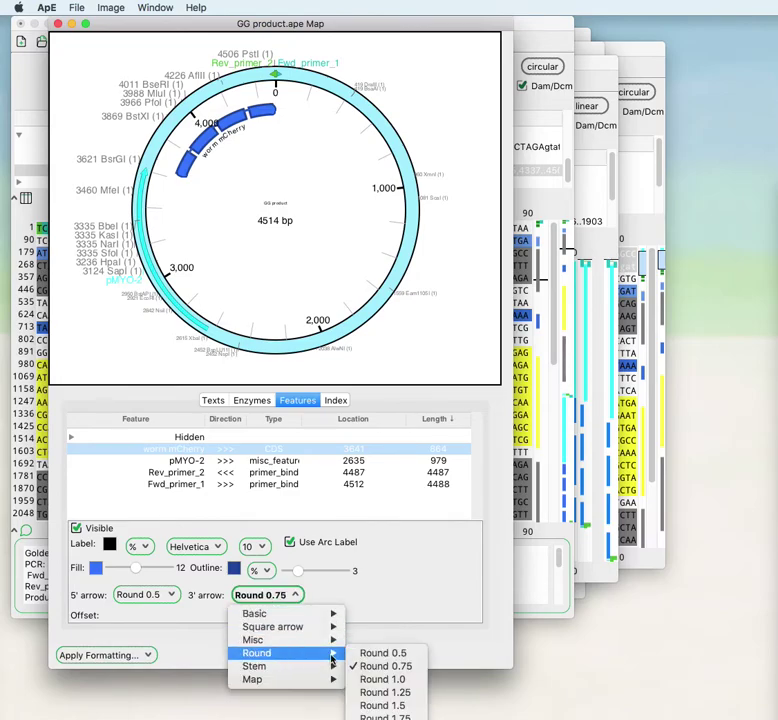
left_click(383, 716)
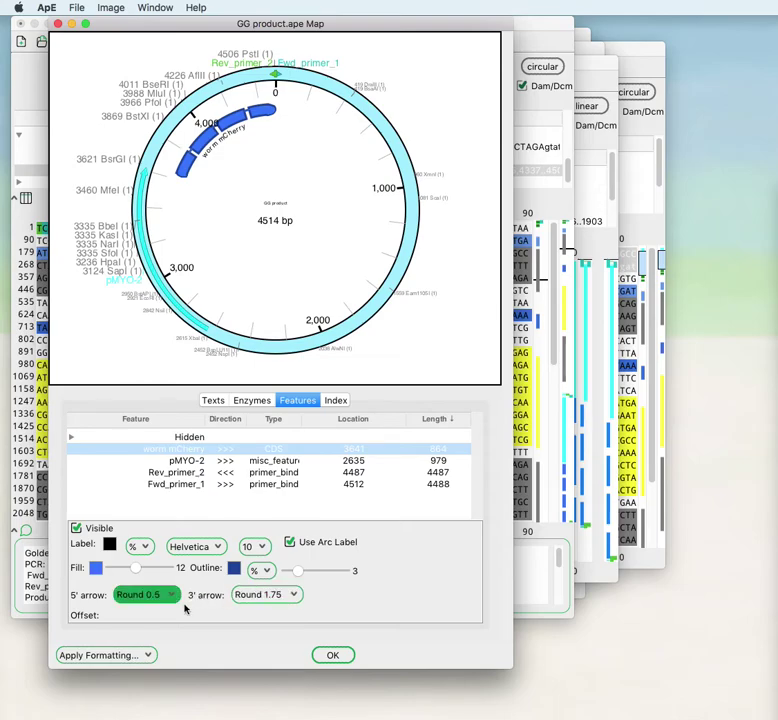
Try the Top Map Lollipop shape for the 3' arrow of the worm mCherry feature
left_click(259, 596)
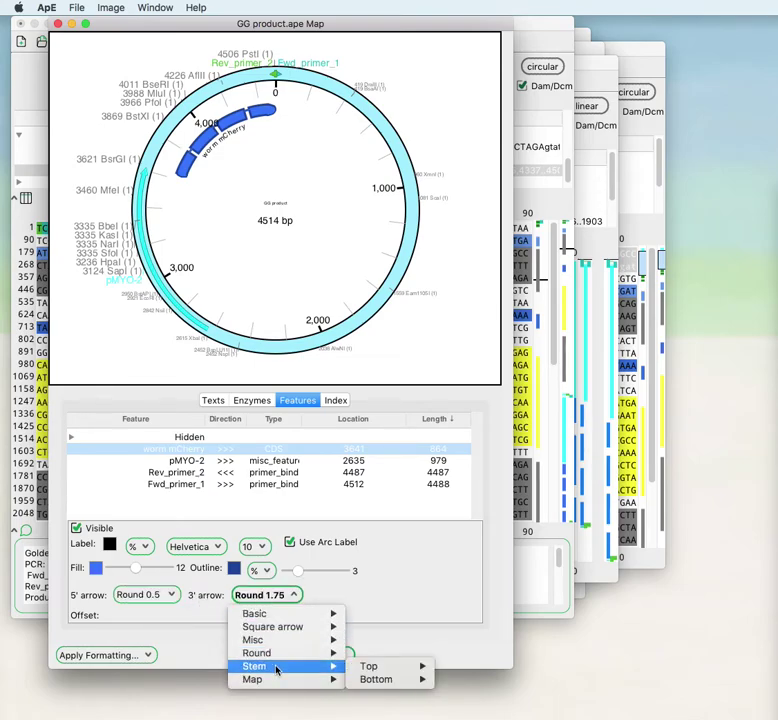
mouse_move(325, 681)
mouse_move(400, 680)
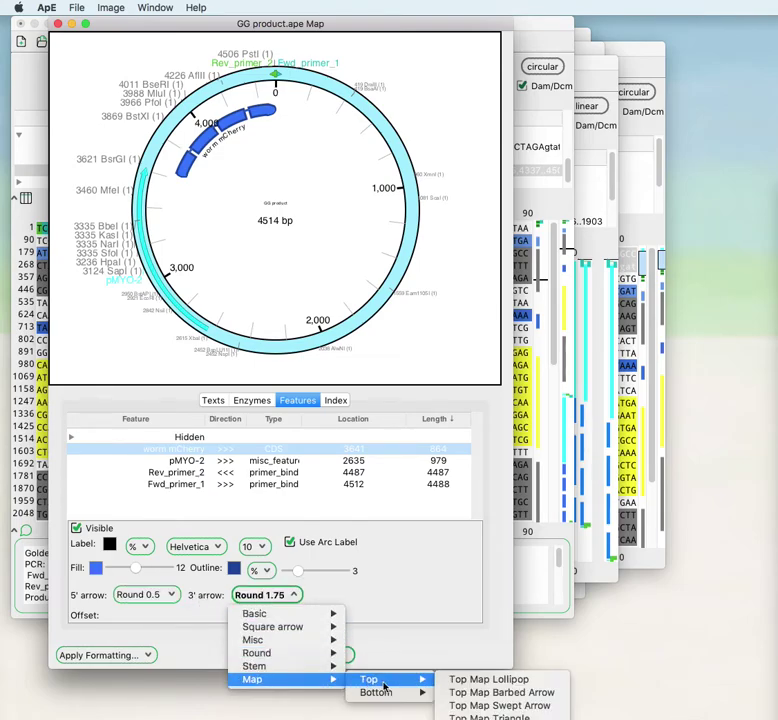
left_click(470, 681)
Try the Top Stem Triangle and Top Stem Swept Arrow In shapes for the 3' arrow of the worm mCherry feature
left_click(280, 595)
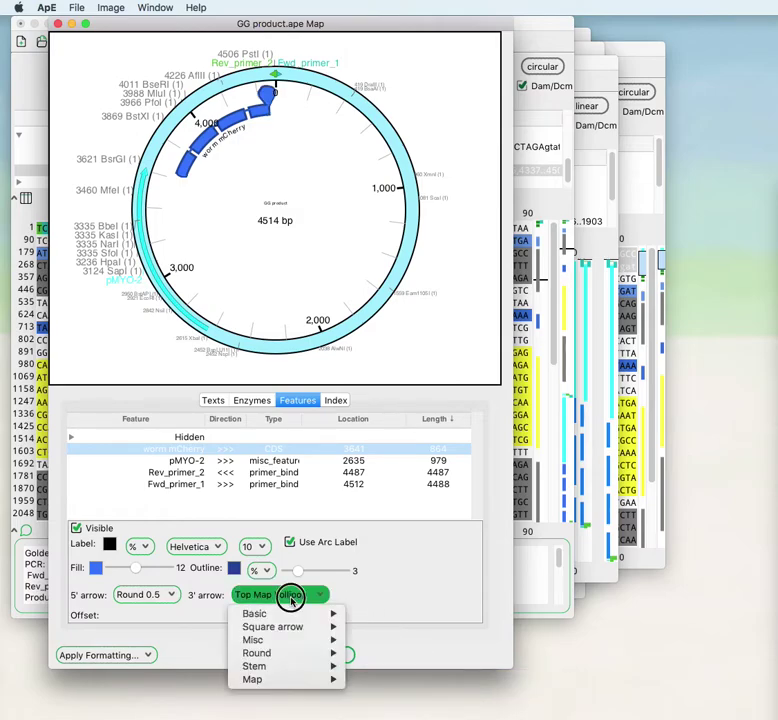
mouse_move(277, 682)
mouse_move(355, 684)
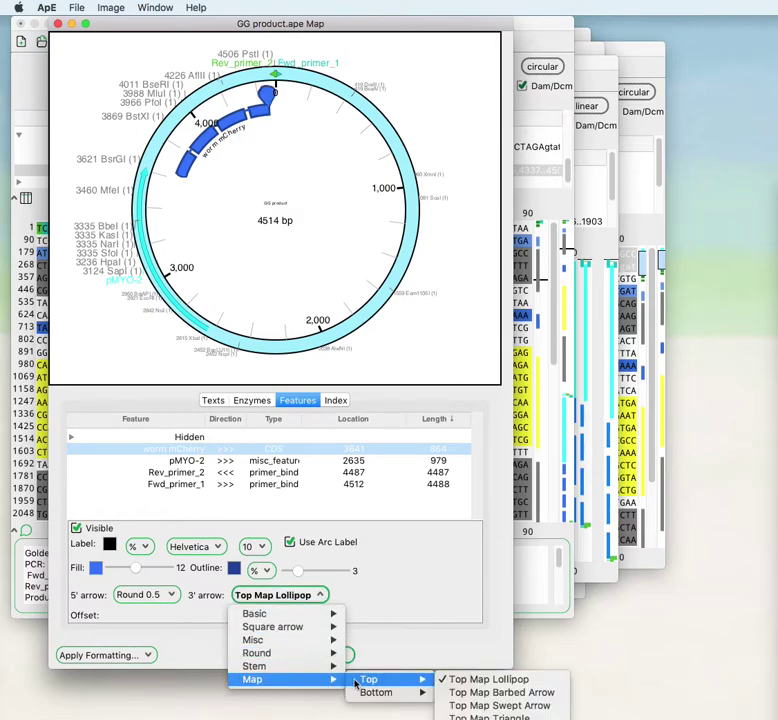
mouse_move(309, 668)
mouse_move(393, 670)
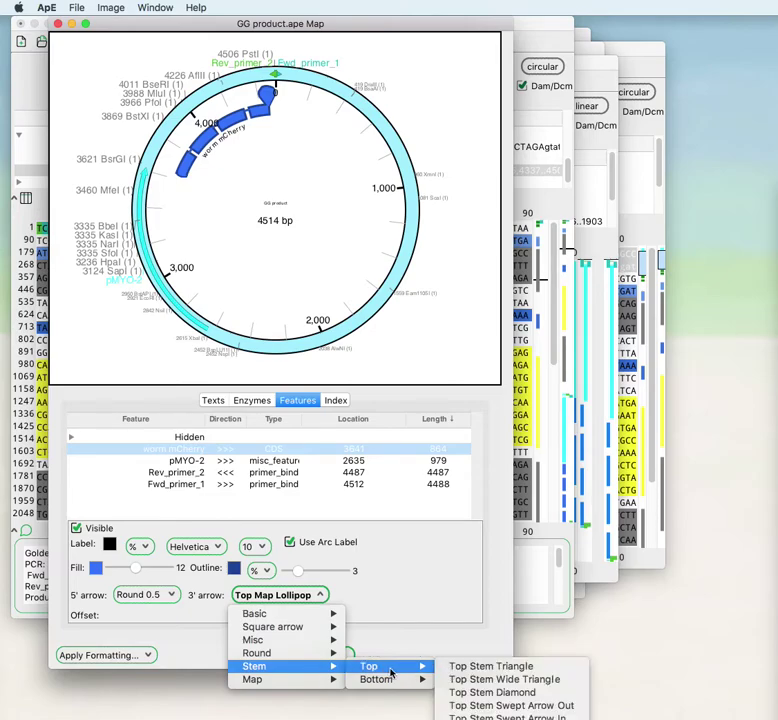
left_click(487, 669)
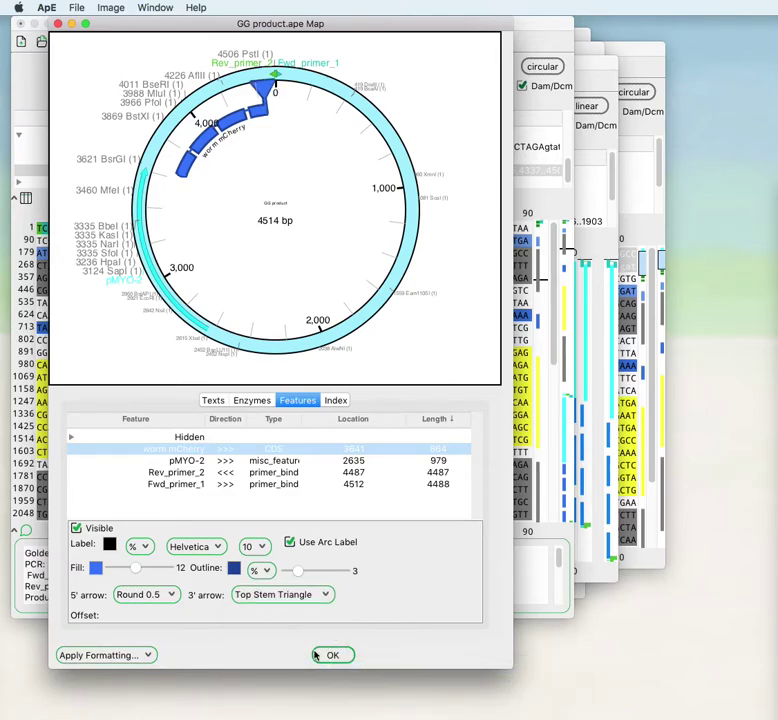
left_click(300, 596)
mouse_move(297, 667)
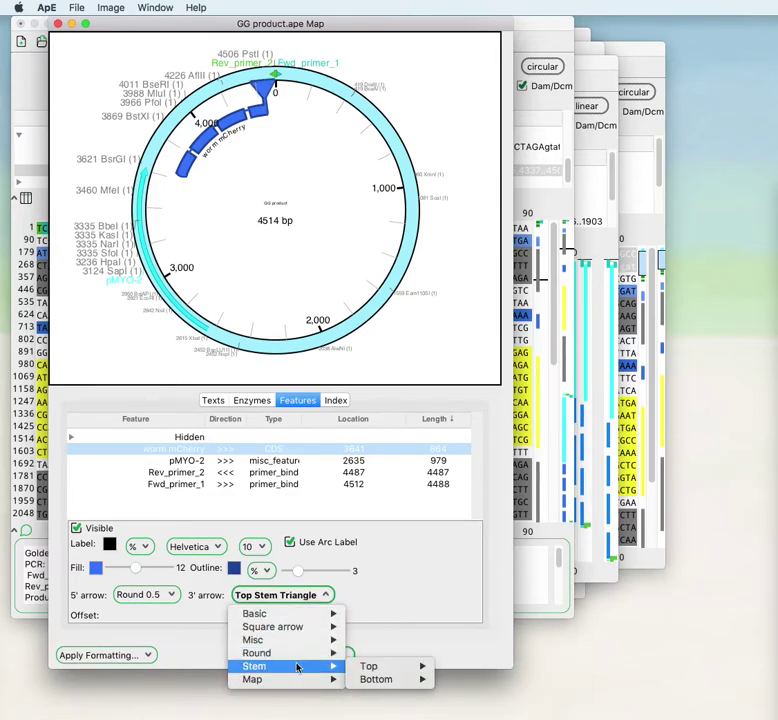
mouse_move(377, 666)
left_click(470, 716)
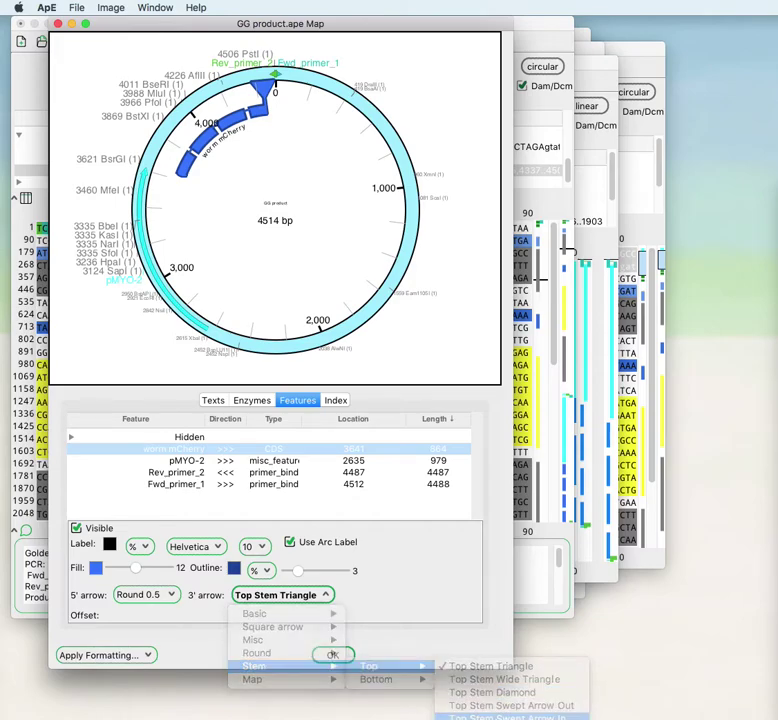
Set the worm mCherry feature's 3' arrow back to Round 1.75
left_click(325, 595)
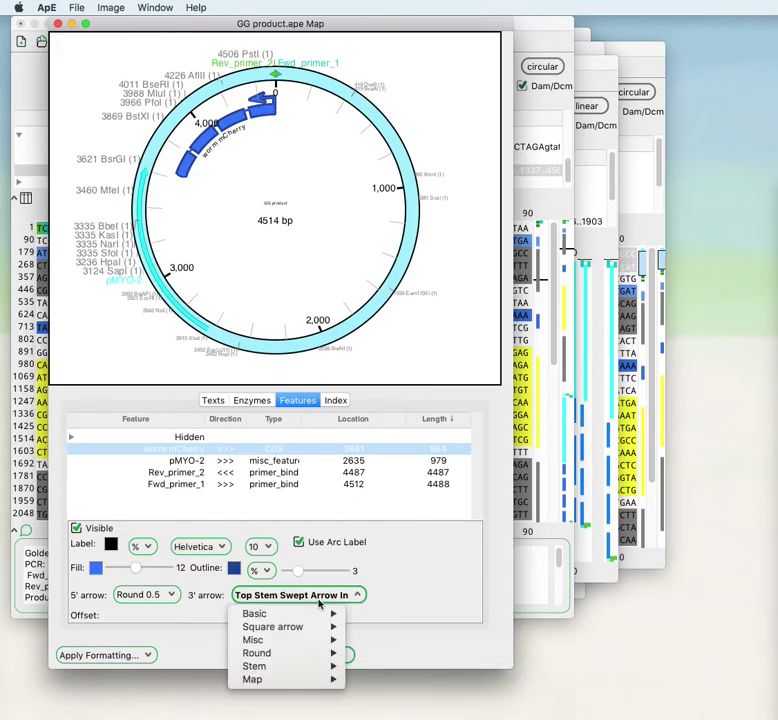
mouse_move(316, 653)
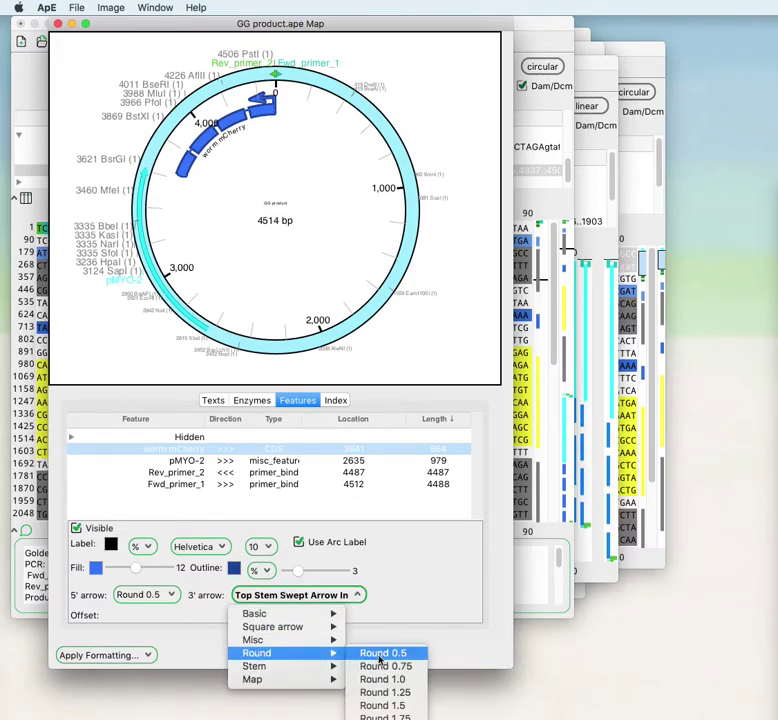
left_click(374, 708)
Move the map window aside to expose the sequence, and select the worm mCherry sequence through its arc on the map
mouse_move(229, 137)
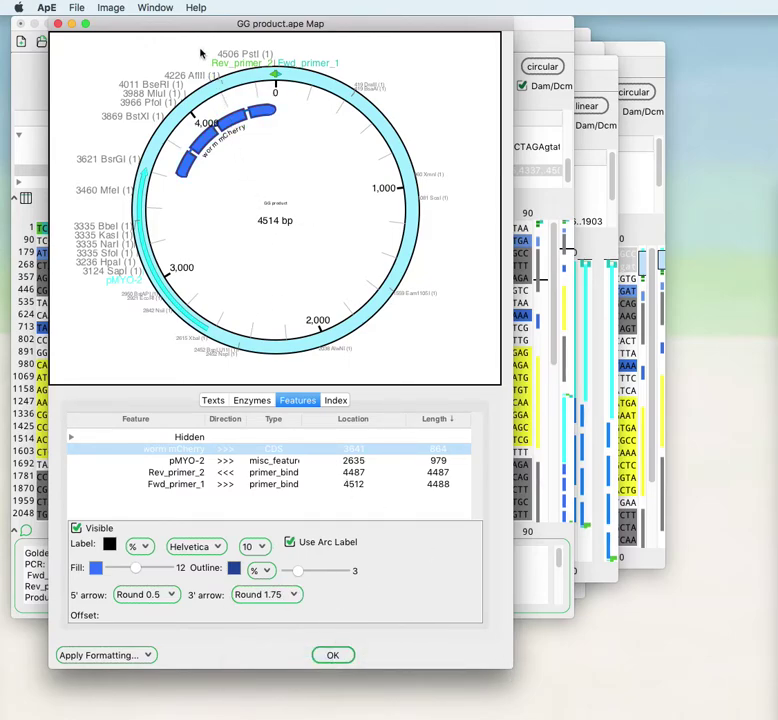
left_click_drag(195, 25, 390, 25)
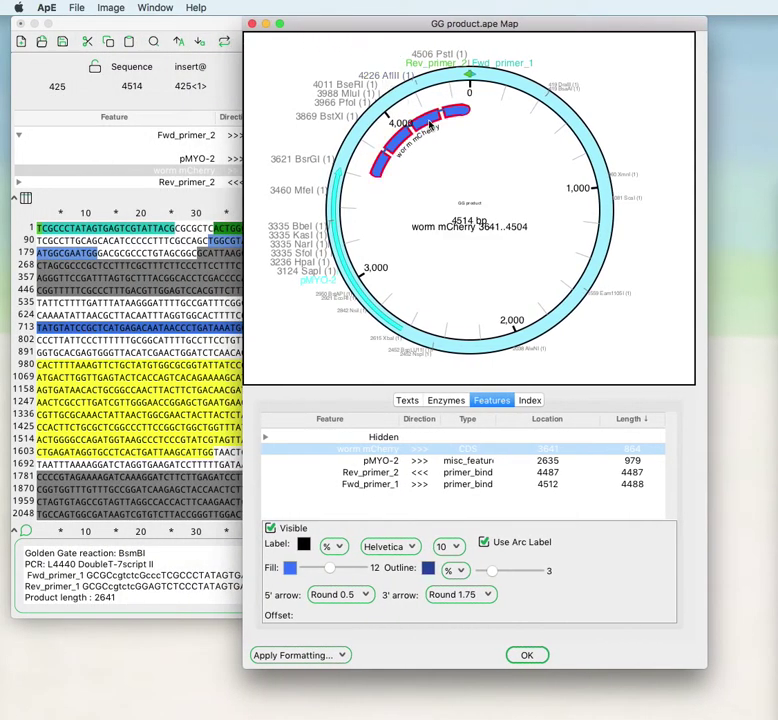
left_click(431, 122)
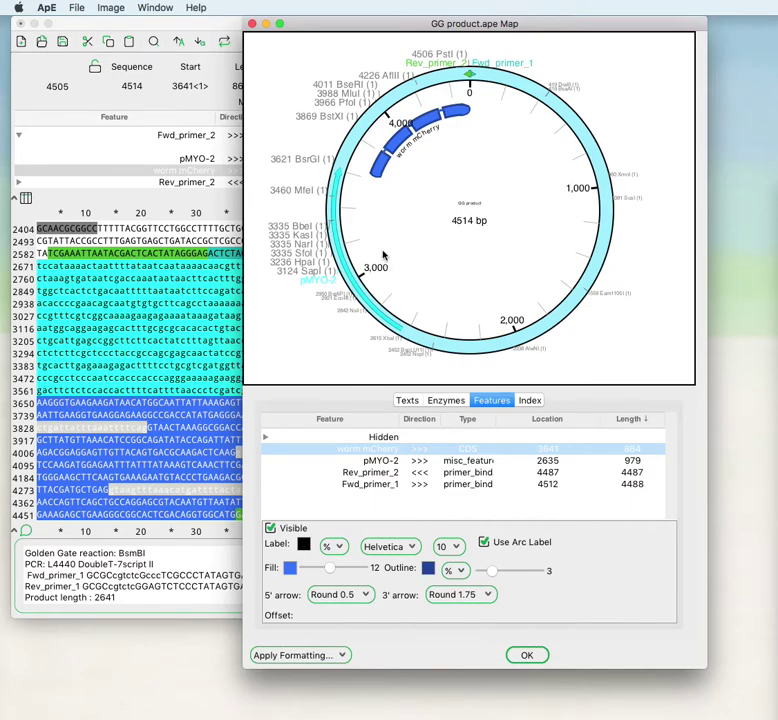
Look over the Apply Formatting options without applying any, and accept the map customizations
left_click(298, 656)
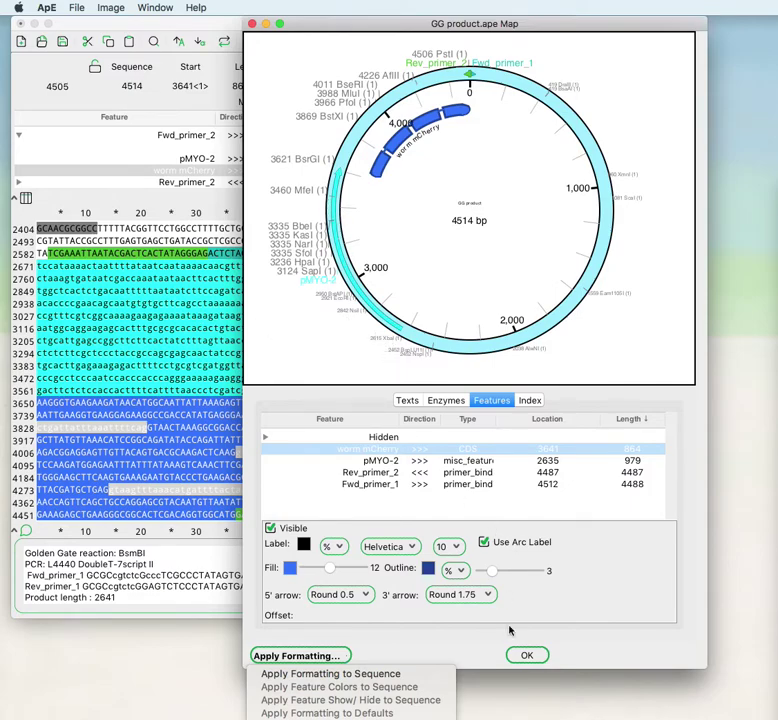
left_click(455, 636)
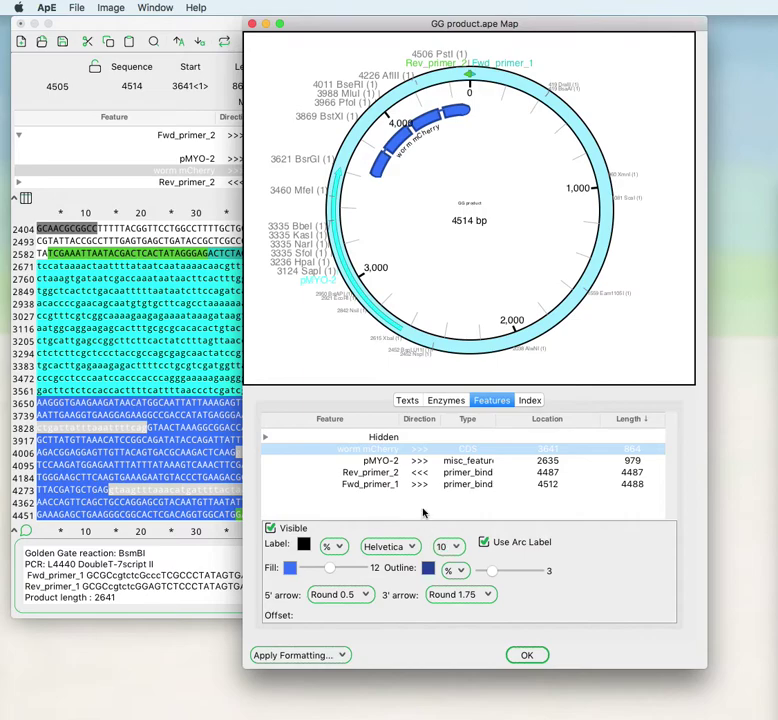
left_click(527, 655)
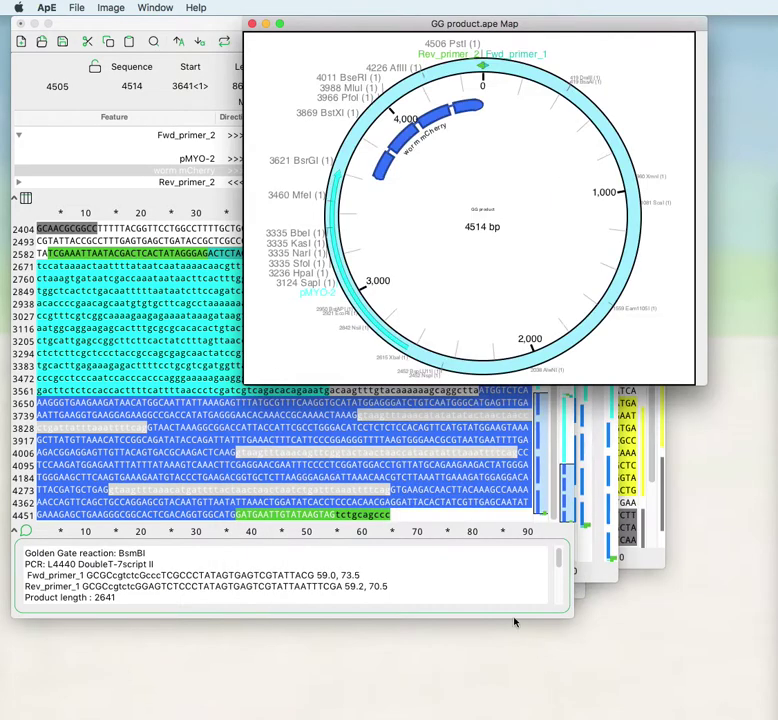
Save the map image as a Power Point Slide (.pptx) named graphic1 in the Demo Files folder
left_click(78, 7)
left_click(90, 77)
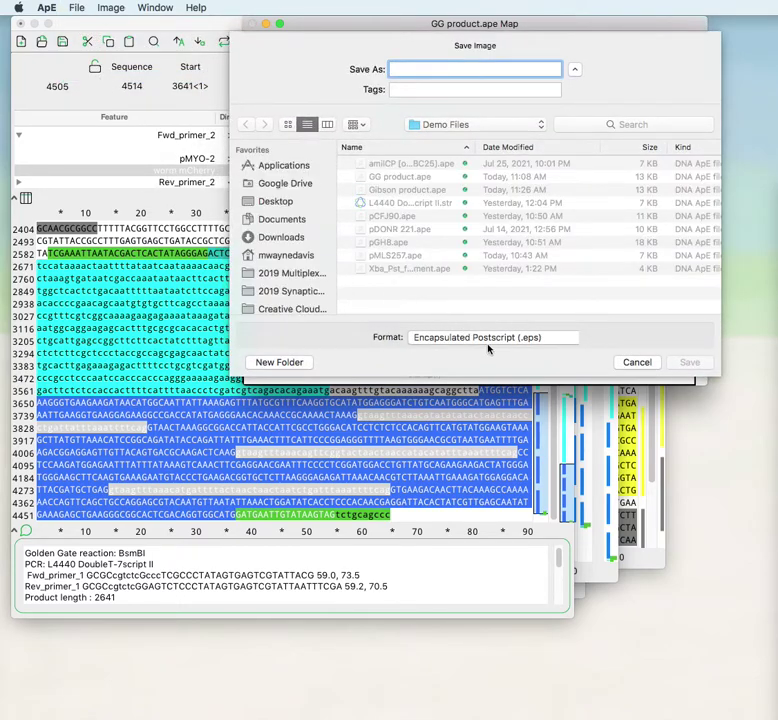
left_click(487, 339)
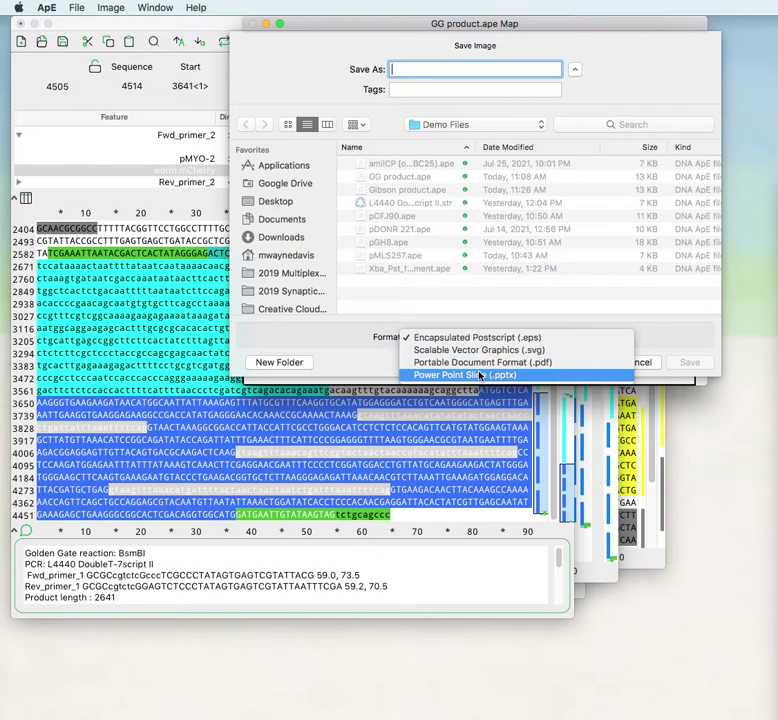
left_click(479, 375)
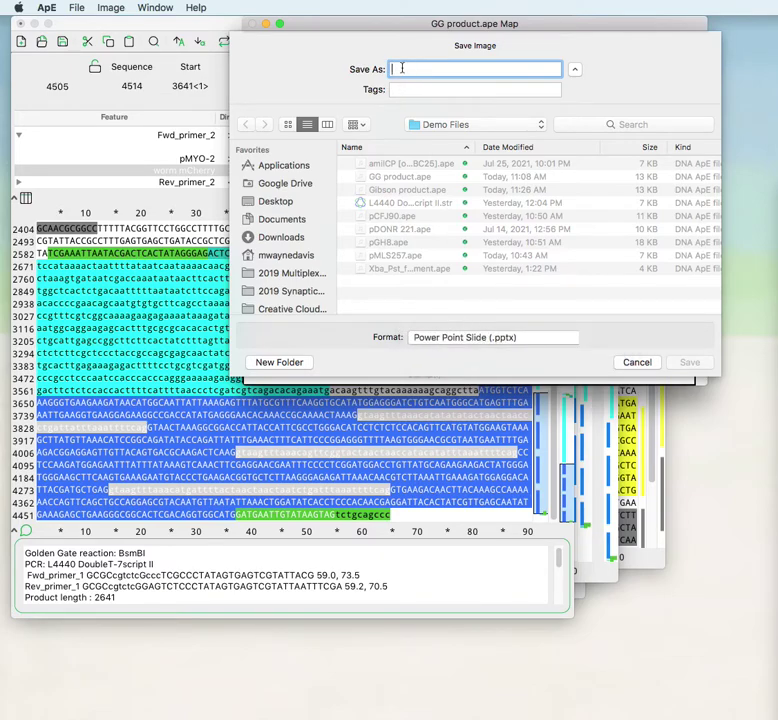
type("graphic1")
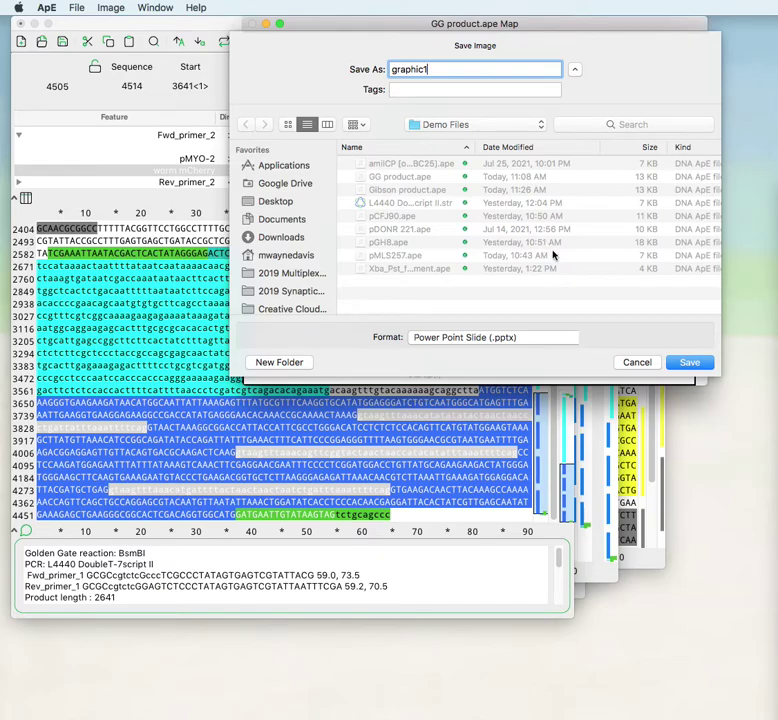
left_click(683, 366)
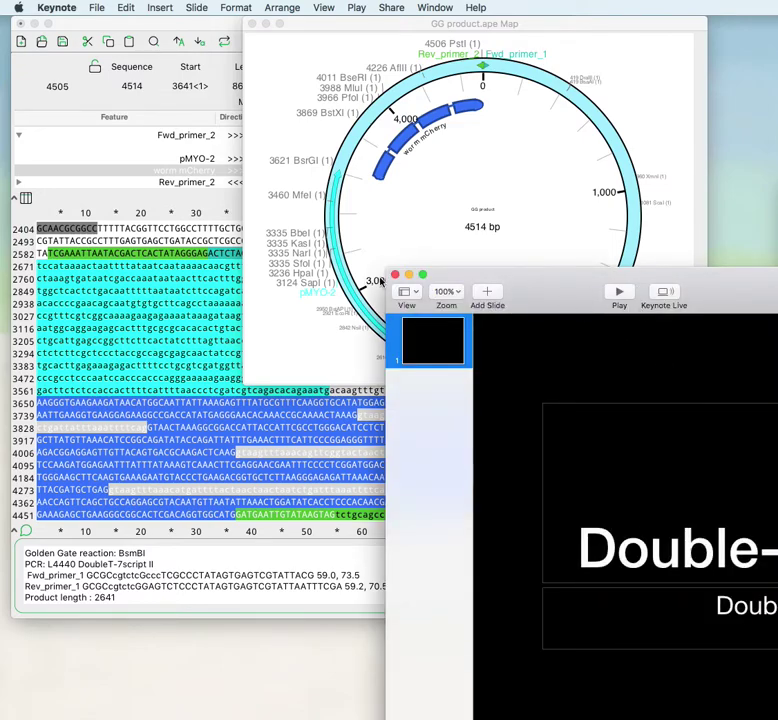
In Keynote, open graphic1.pptx from the Demo Files folder on the Desktop
left_click(94, 7)
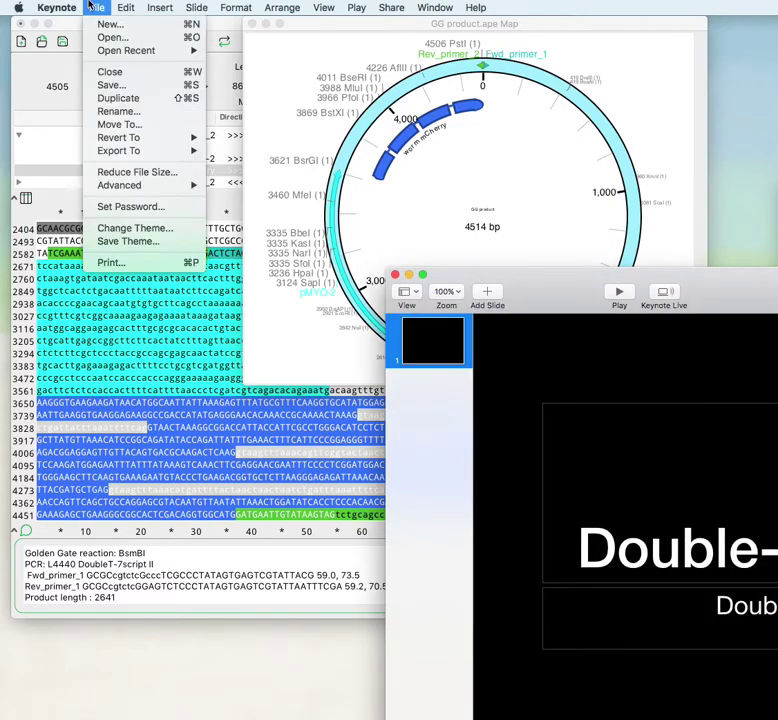
left_click(108, 36)
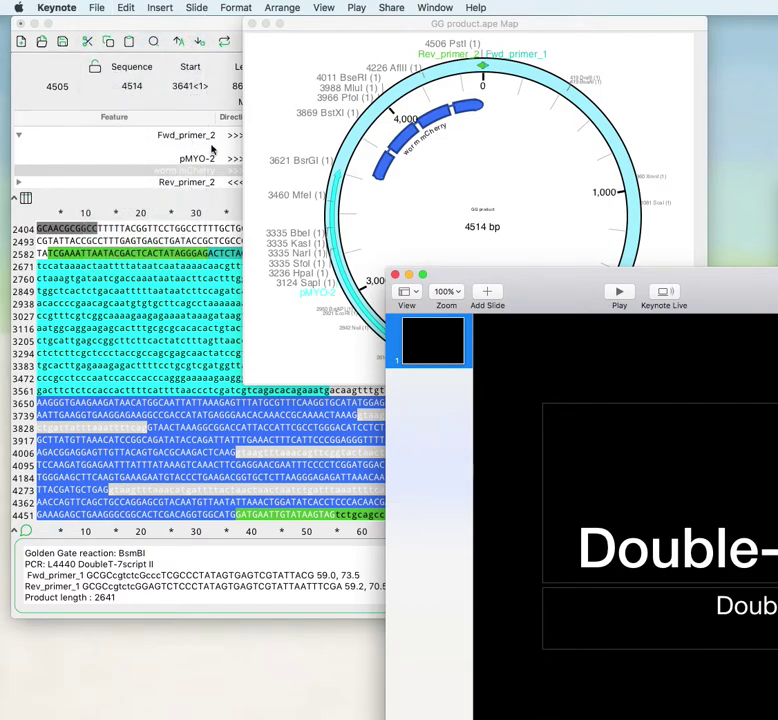
left_click(441, 262)
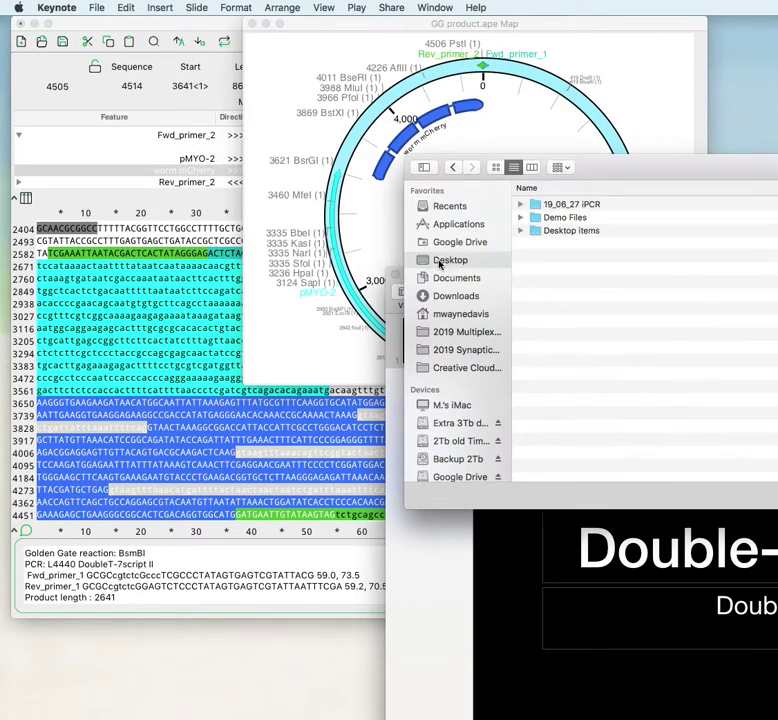
double_click(569, 219)
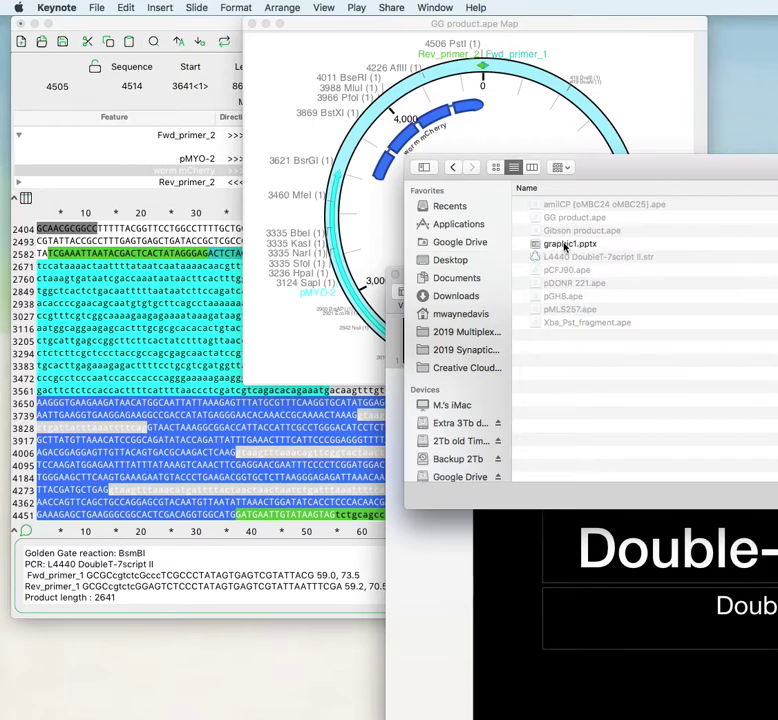
double_click(540, 245)
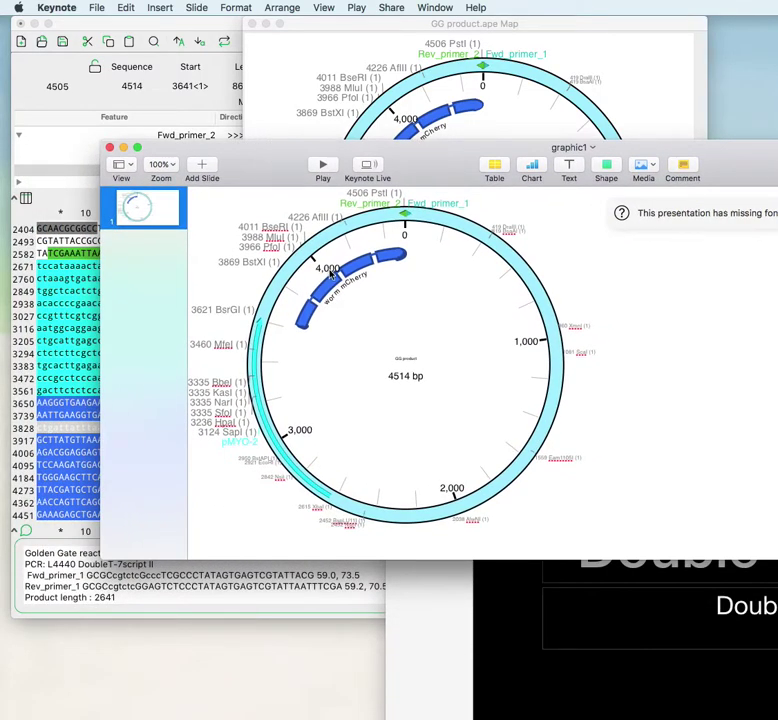
Nudge one segment of the worm mCherry arc, and select the MluI label, the BseRI label and the plasmid circle as separate objects
left_click(333, 290)
mouse_move(333, 290)
left_mouse_down()
mouse_move(317, 275)
mouse_move(325, 272)
mouse_move(330, 288)
mouse_move(323, 283)
left_mouse_up()
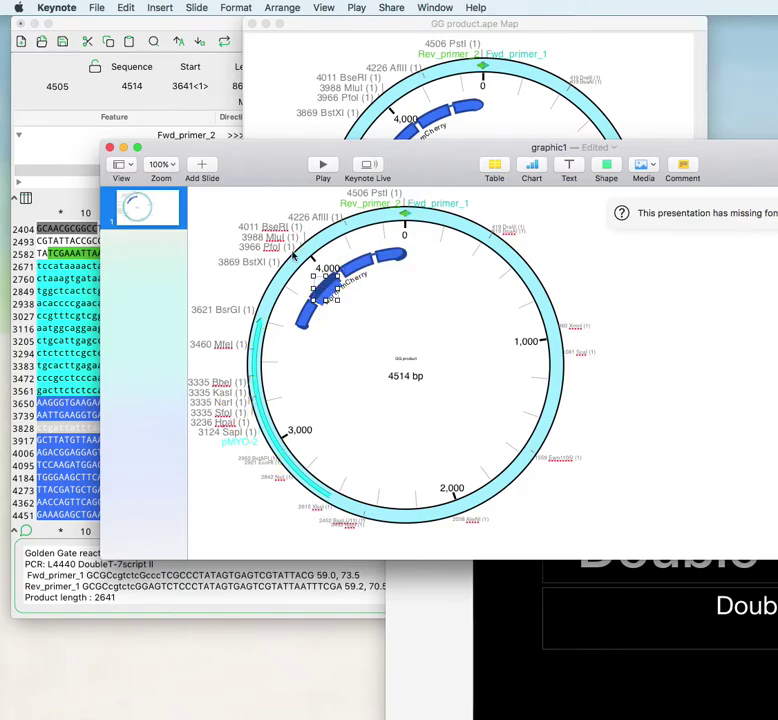
left_click(268, 237)
left_click(271, 229)
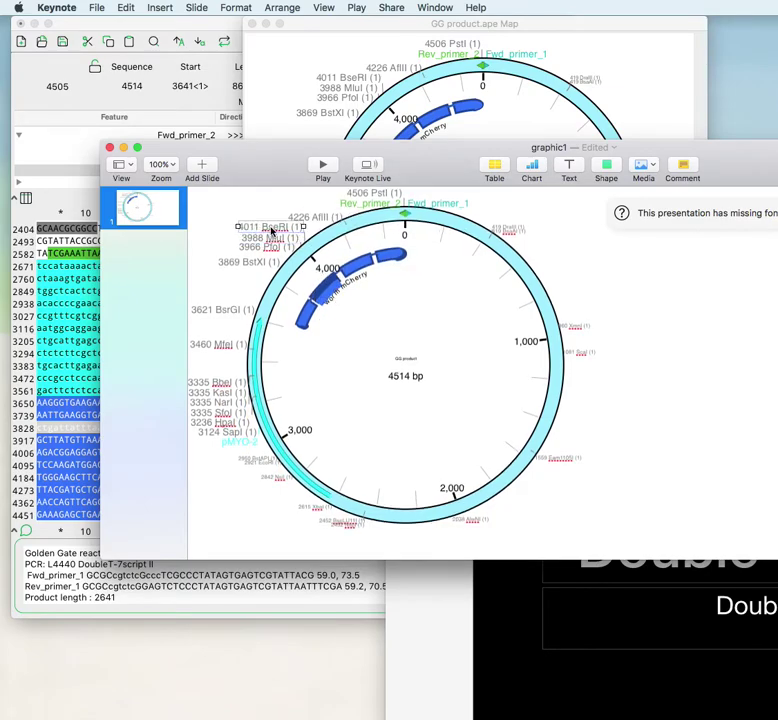
left_click(456, 229)
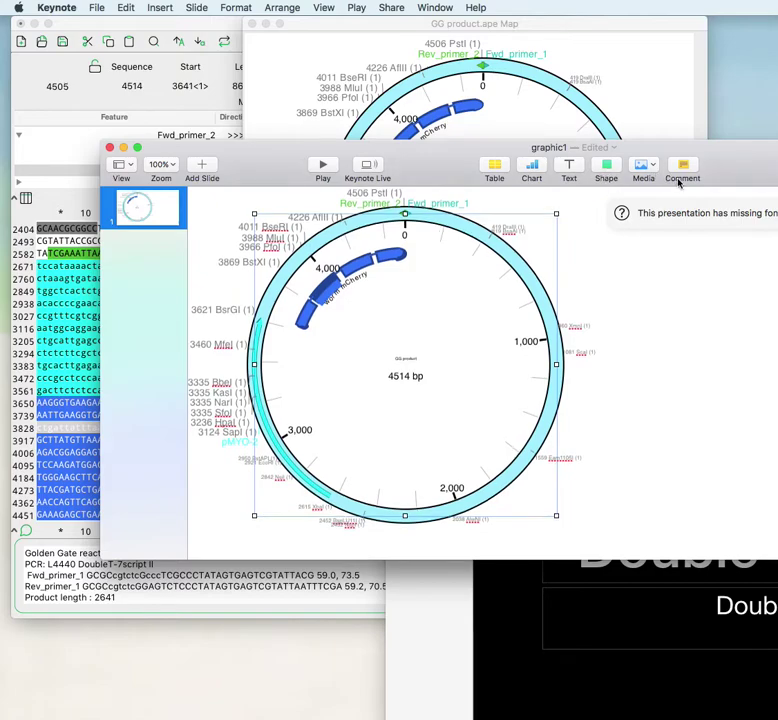
left_click_drag(737, 181, 645, 177)
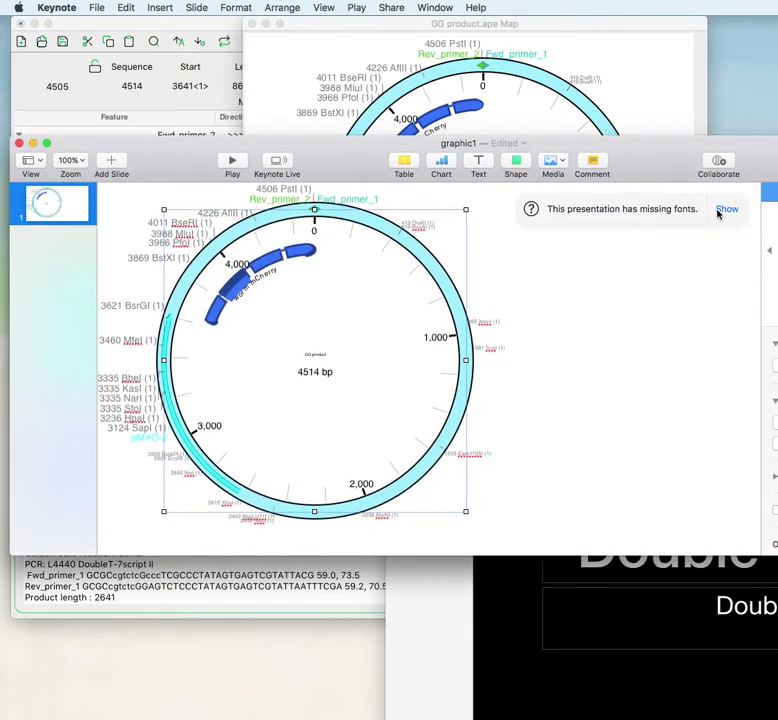
Close the graphic1 presentation without saving its changes, and close the other open presentation
left_click(18, 143)
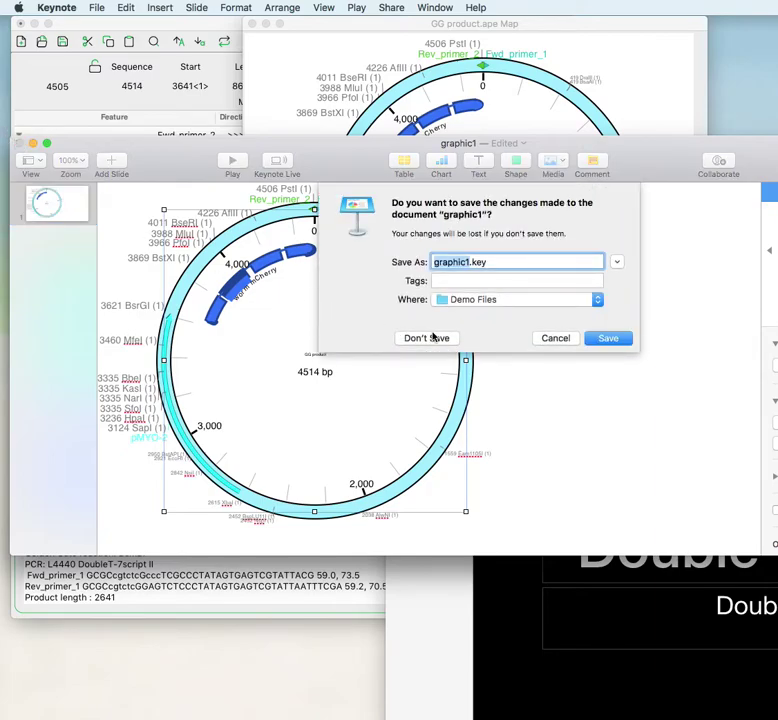
left_click(433, 337)
left_click(397, 279)
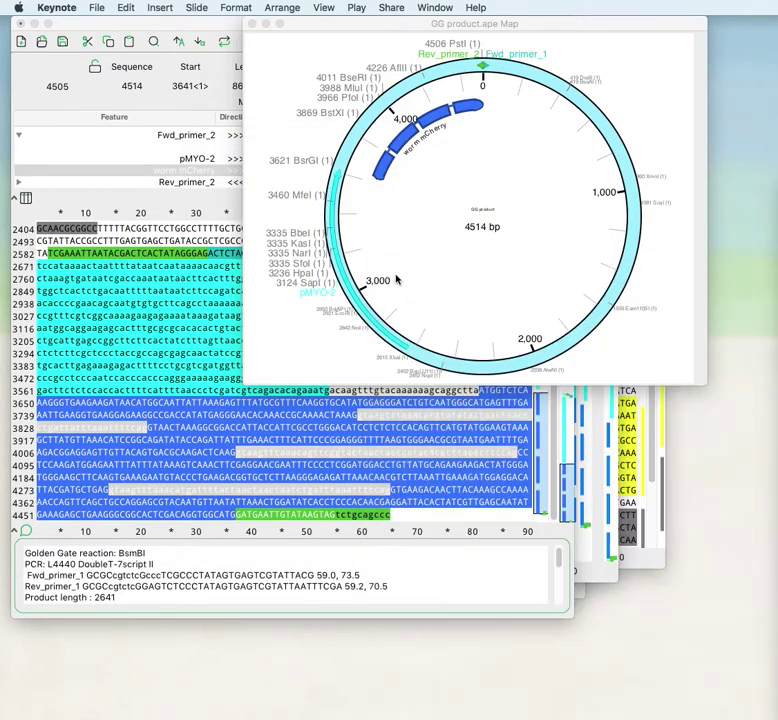